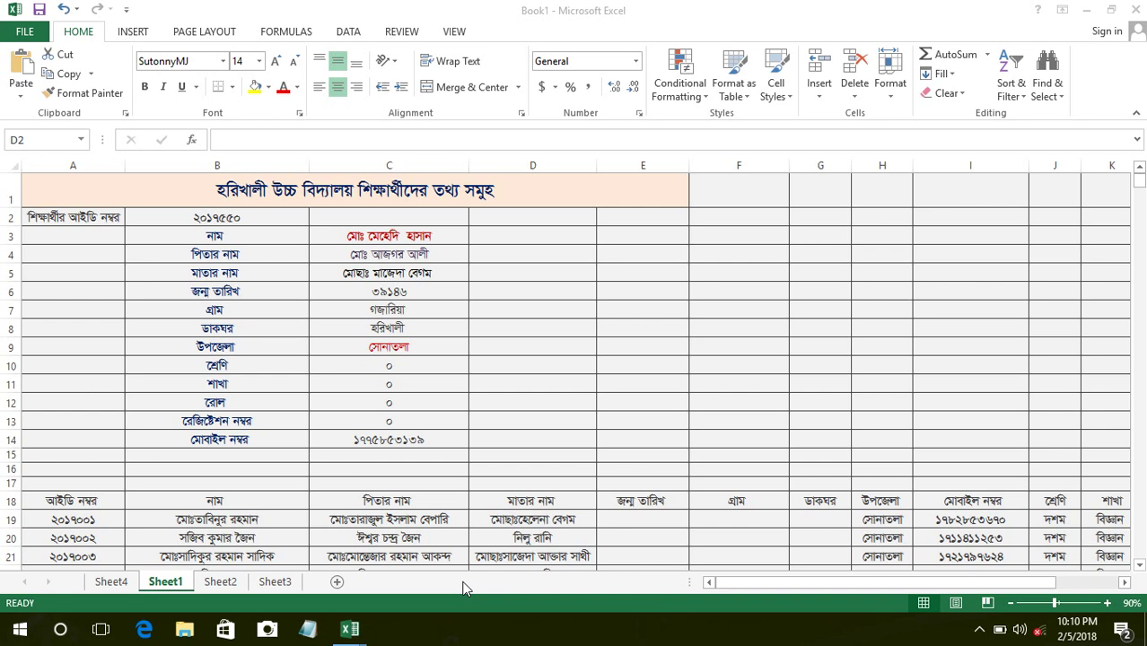
# - Look over the student information sheet in Book1, and switch to the "Voter and non voter" workbook
pyautogui.scroll(-2, 269, 335)
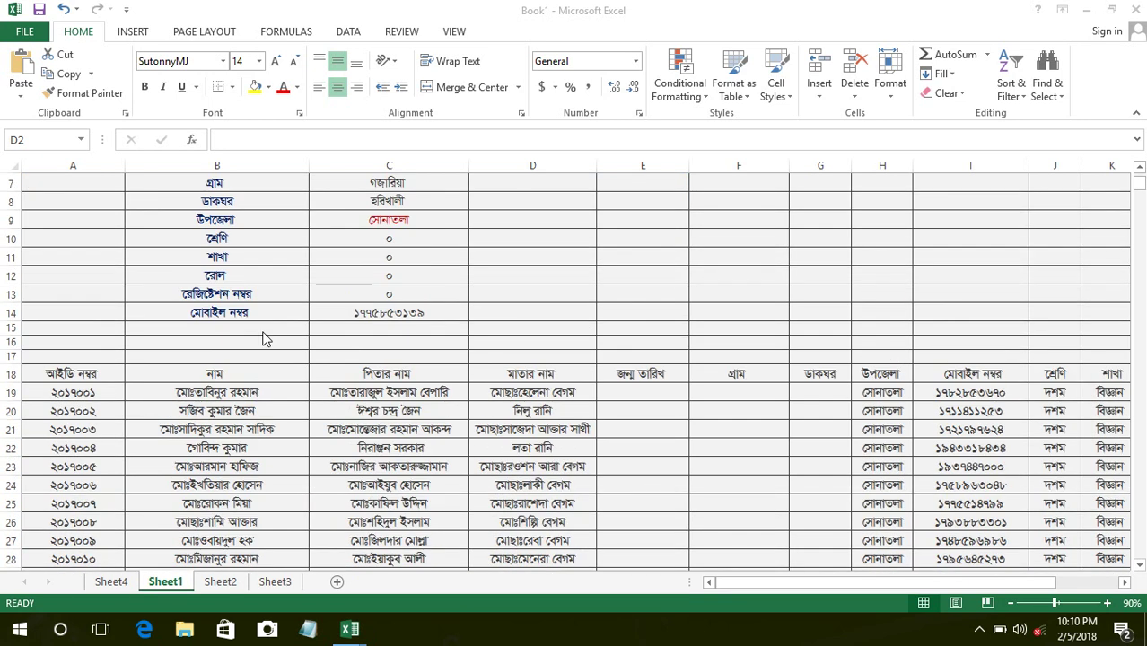
pyautogui.scroll(2, 262, 348)
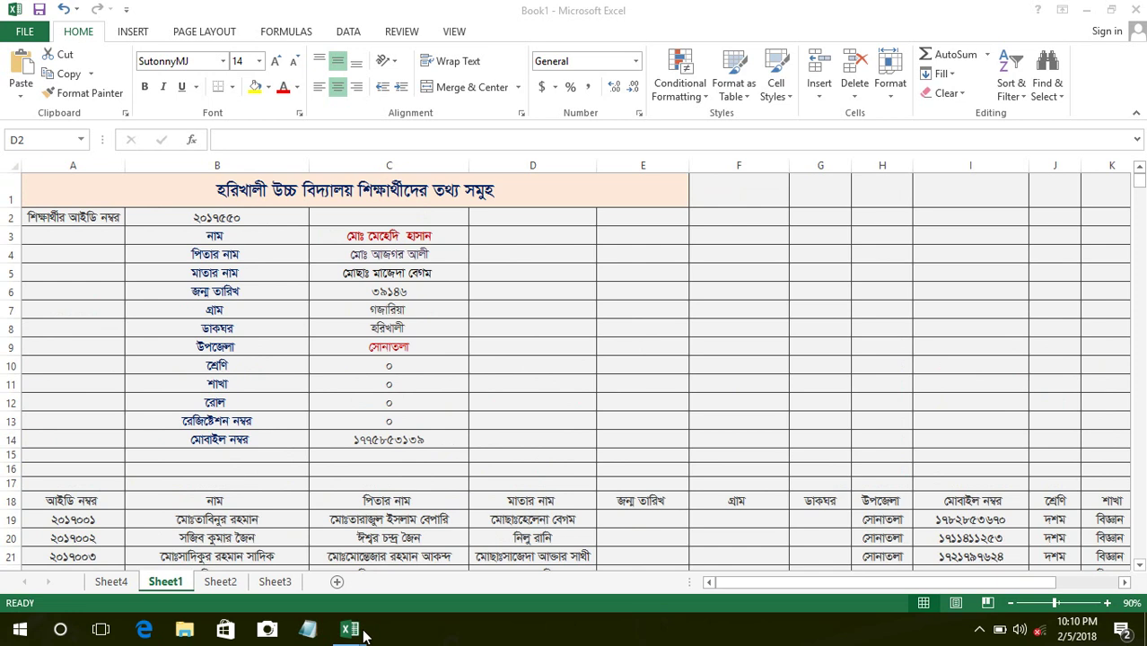
pyautogui.moveTo(352, 628)
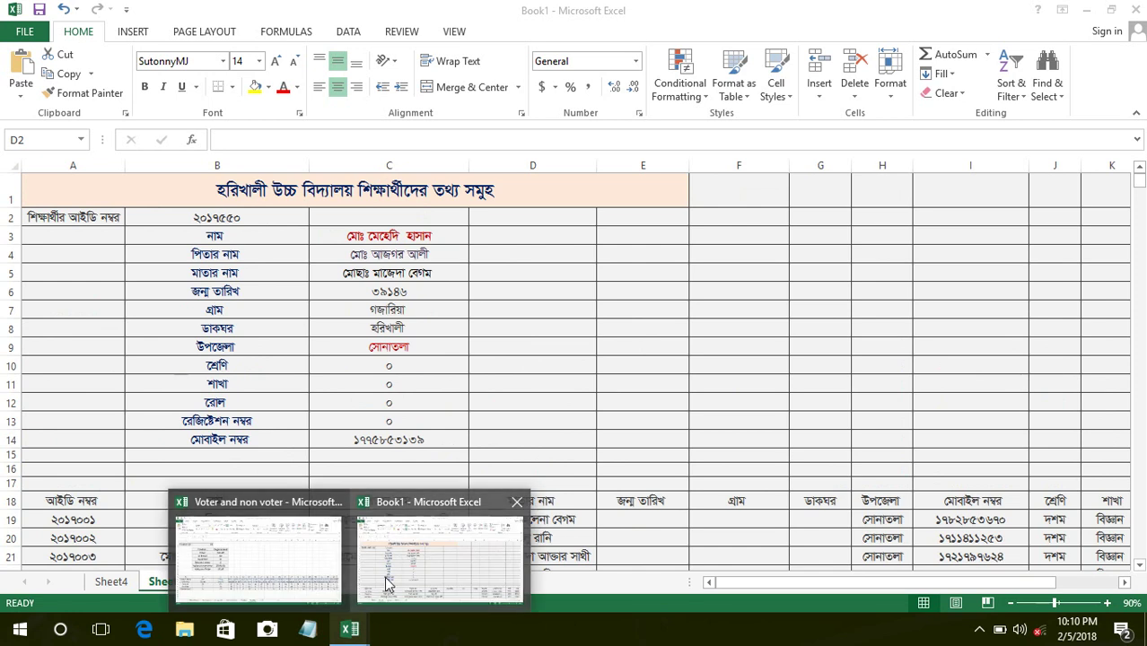
pyautogui.click(386, 583)
pyautogui.moveTo(356, 631)
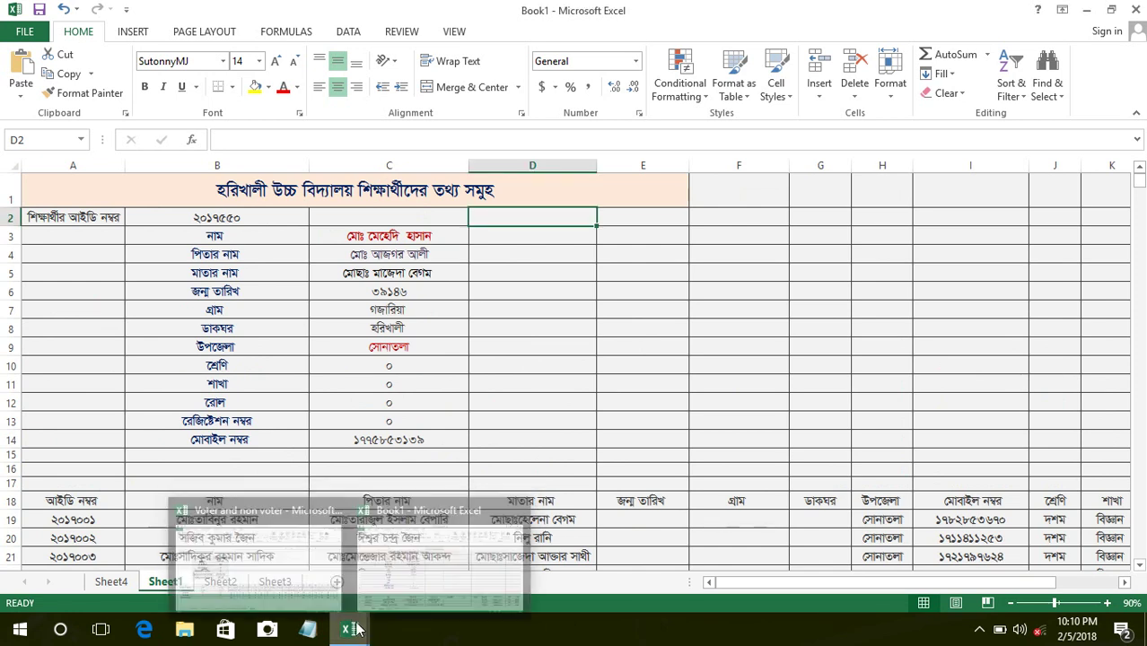
pyautogui.click(324, 579)
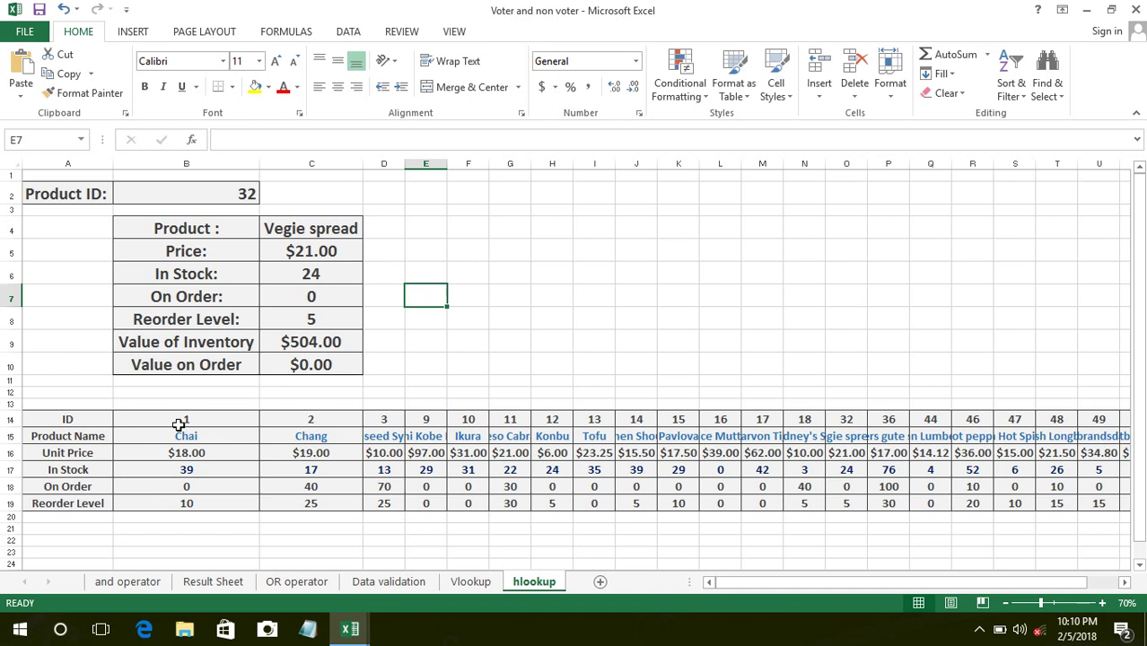
# - Set the Product ID in cell B2 to 44 to look up that product from the ID row
pyautogui.click(7, 418)
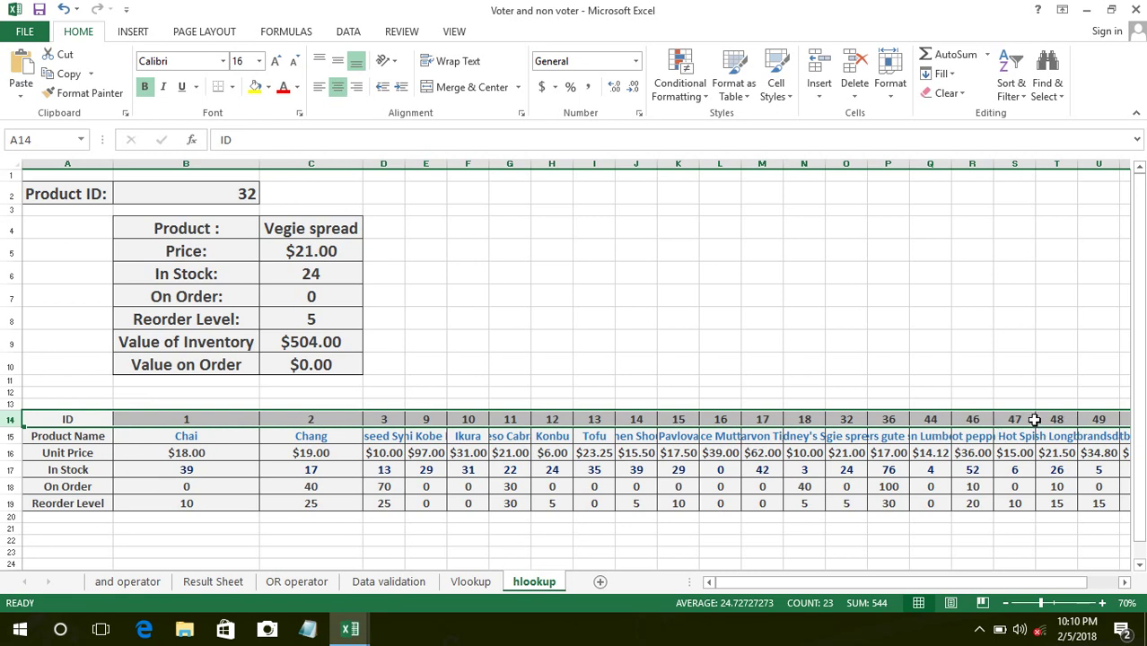
pyautogui.click(222, 191)
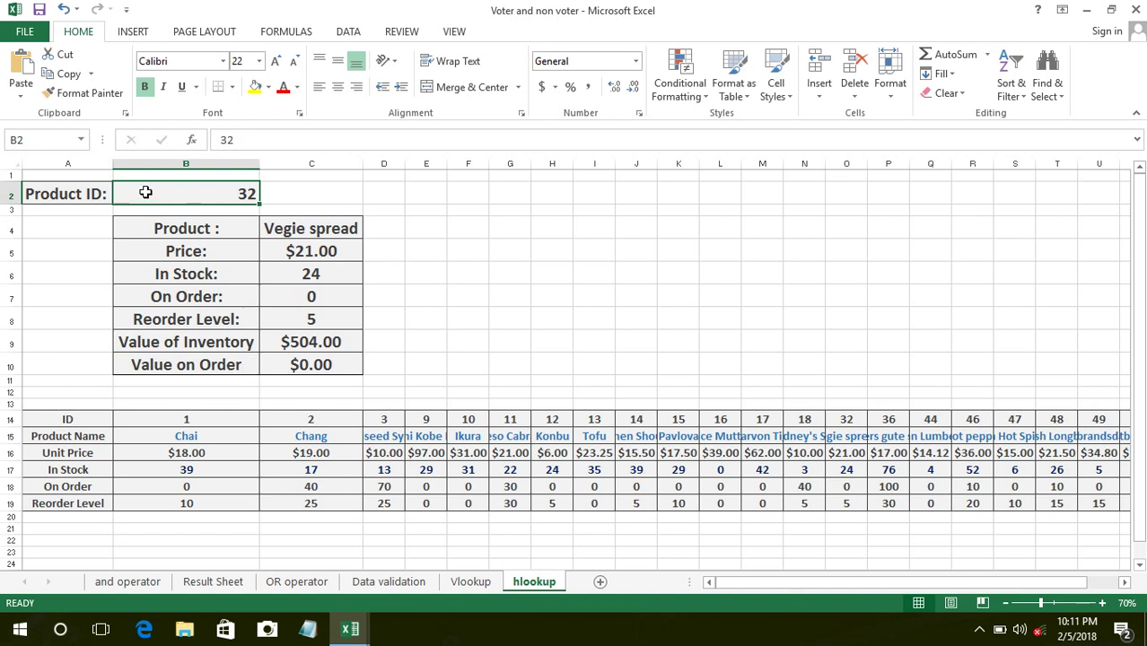
pyautogui.moveTo(183, 201); pyautogui.dragTo(311, 196)
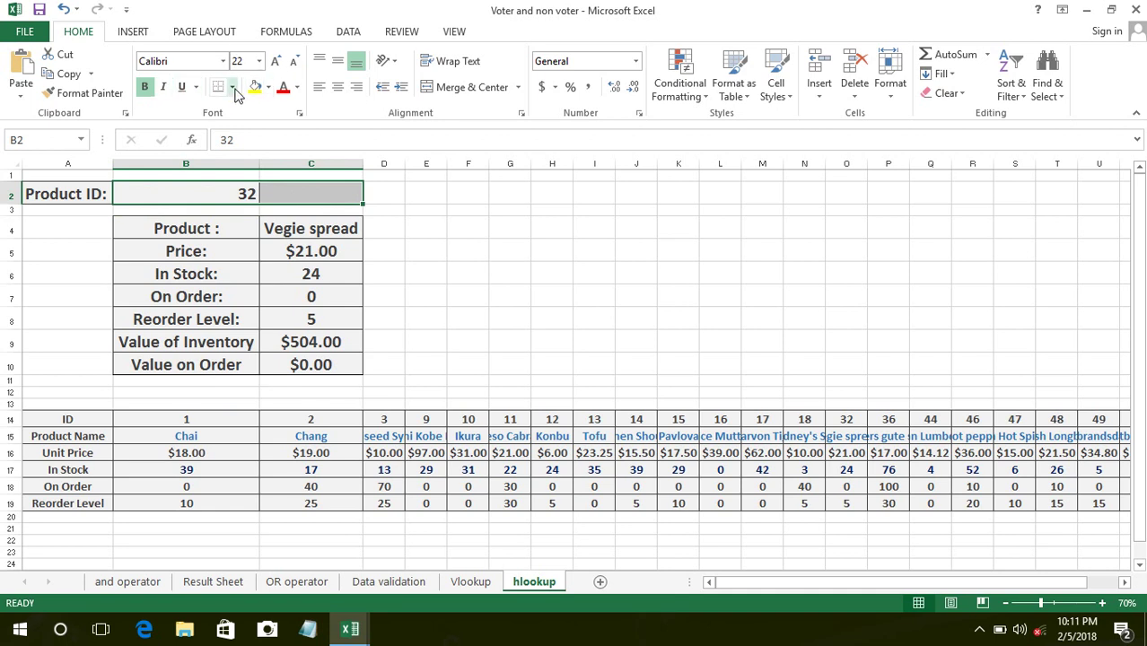
pyautogui.click(244, 197)
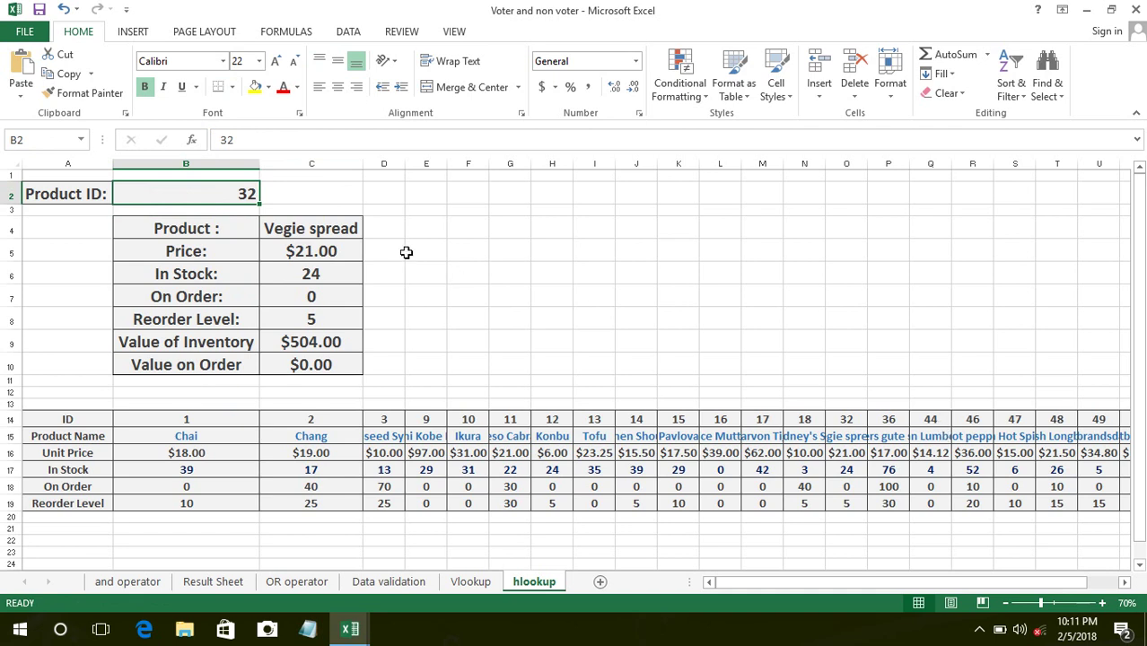
pyautogui.write('44')
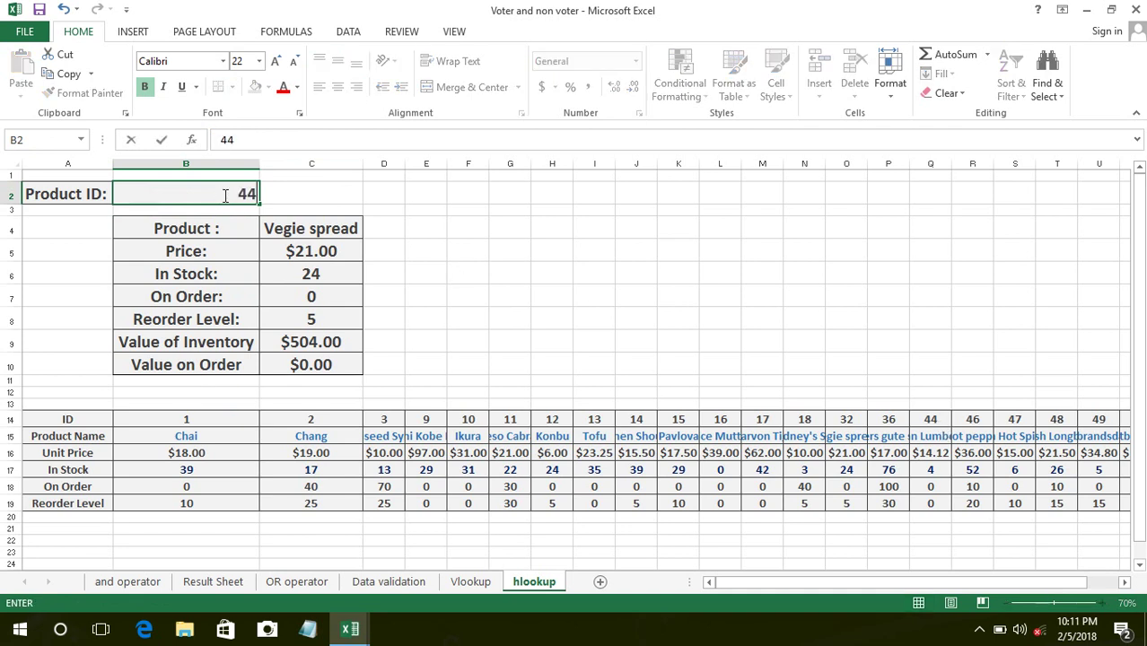
pyautogui.press('Return')
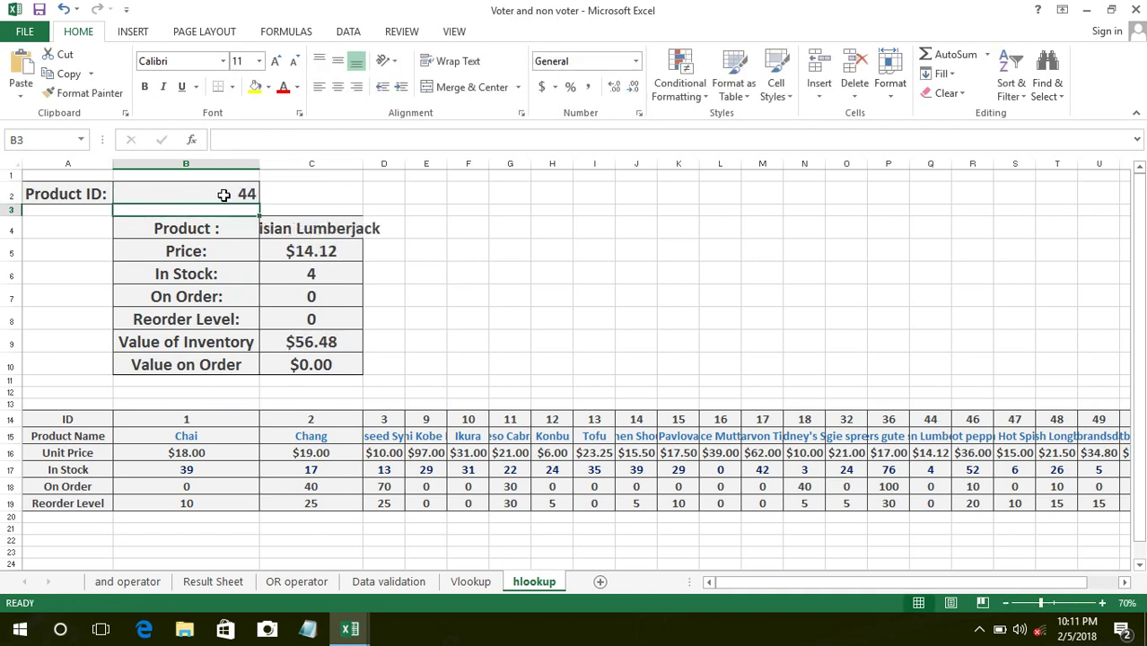
# - Auto-fit the widths of column C and column Q to their contents
pyautogui.doubleClick(363, 163)
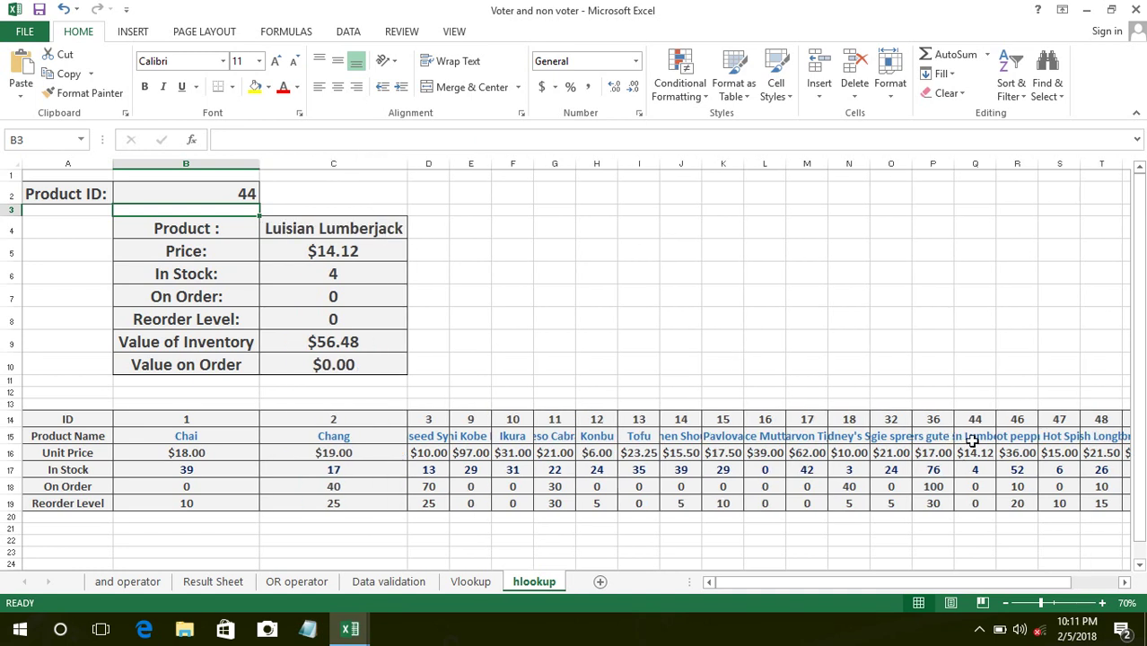
pyautogui.doubleClick(996, 163)
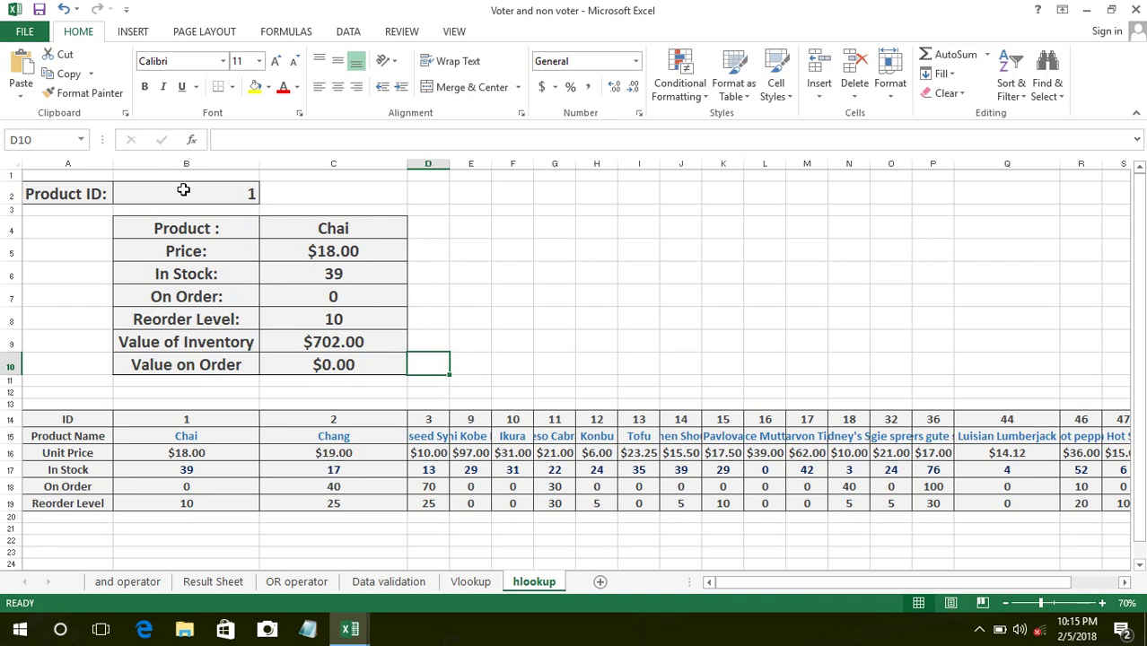
# - Clear the Product ID in B2 and all the lookup and value formulas in C4 to C10
pyautogui.click(183, 189)
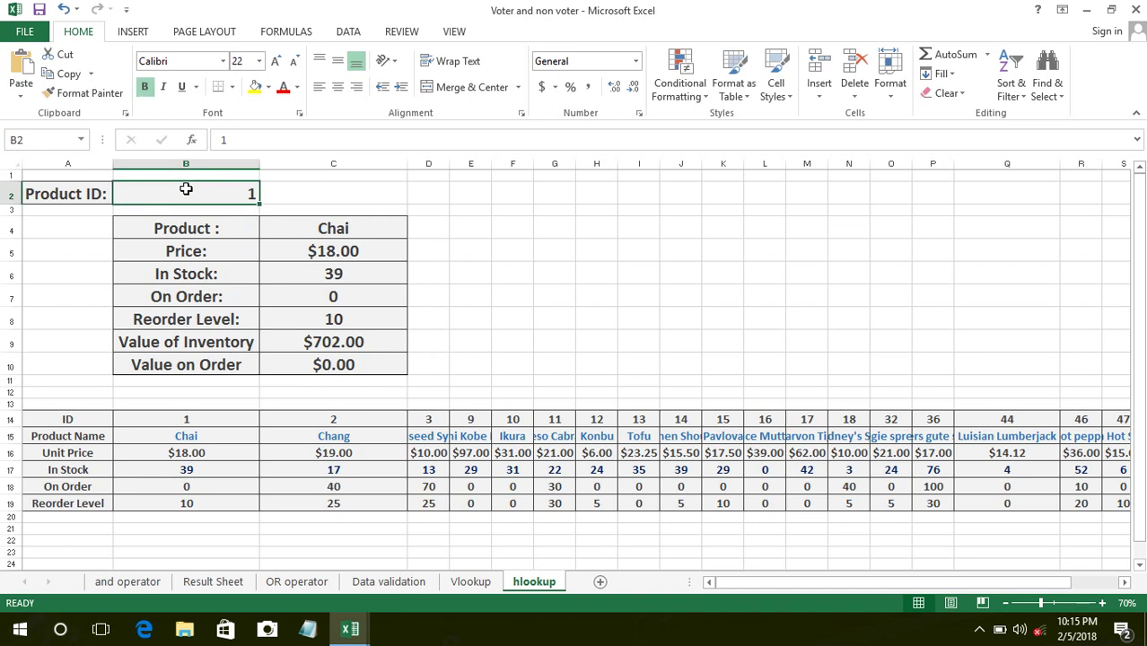
pyautogui.press('BackSpace')
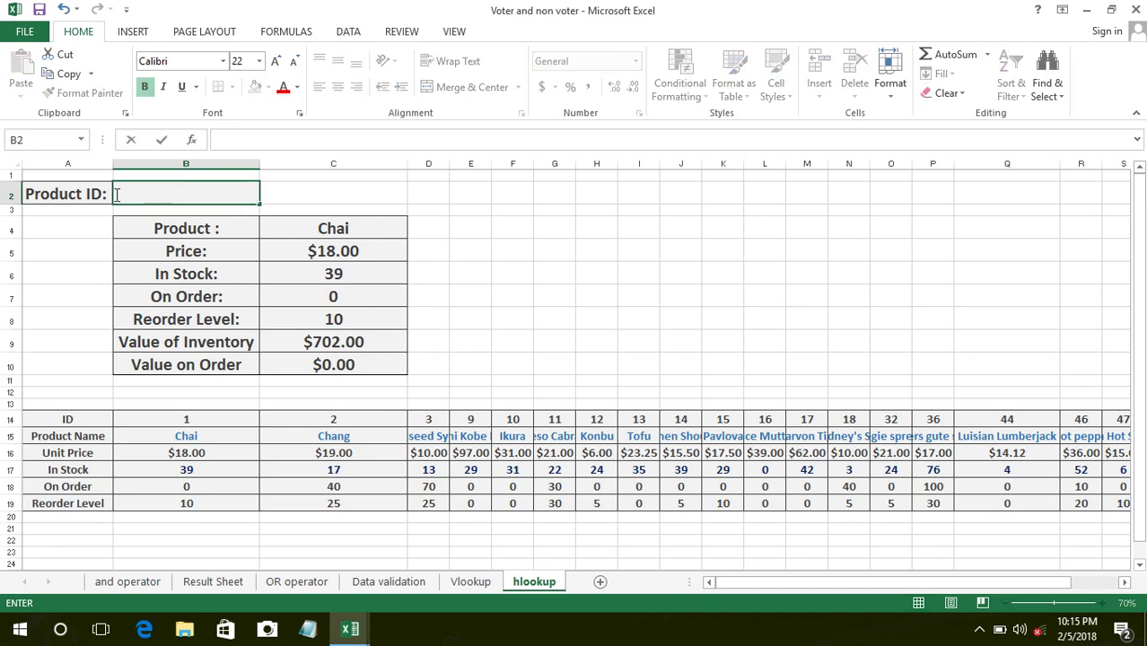
pyautogui.click(365, 229)
pyautogui.press('BackSpace')
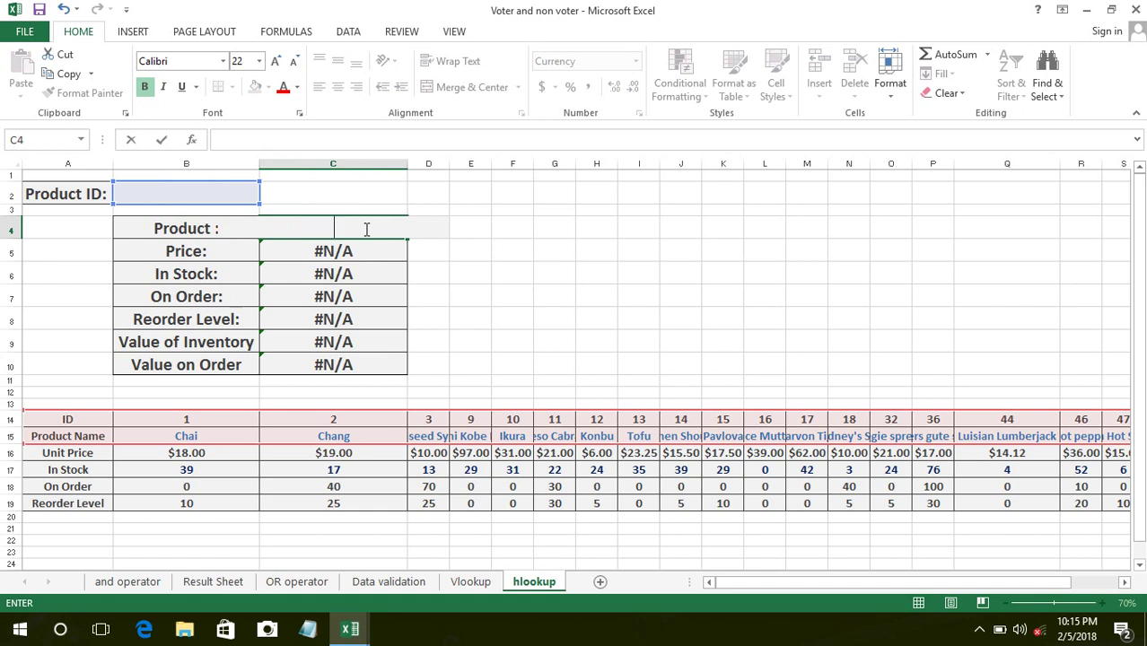
pyautogui.click(360, 280)
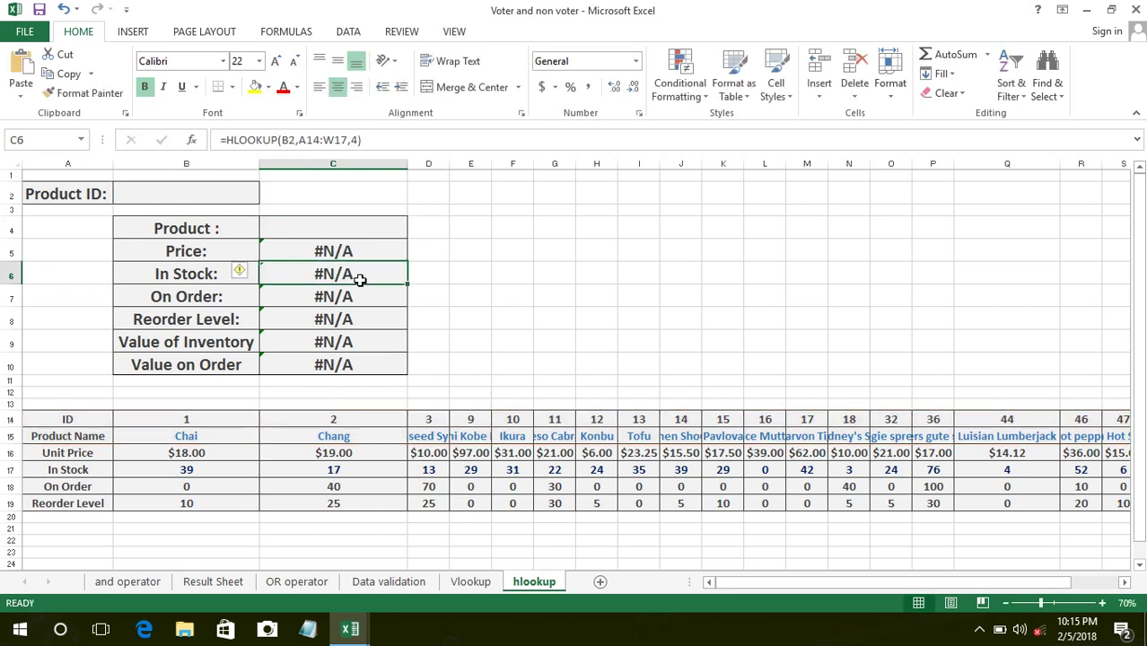
pyautogui.press('BackSpace')
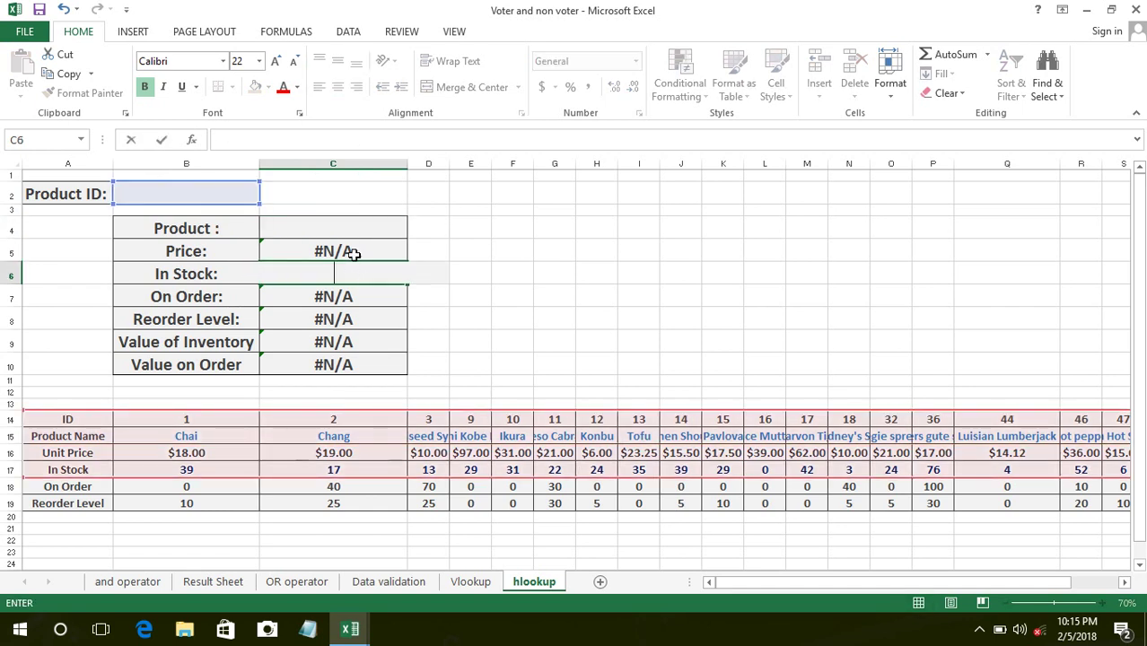
pyautogui.click(360, 250)
pyautogui.press('BackSpace')
pyautogui.click(359, 290)
pyautogui.press('BackSpace')
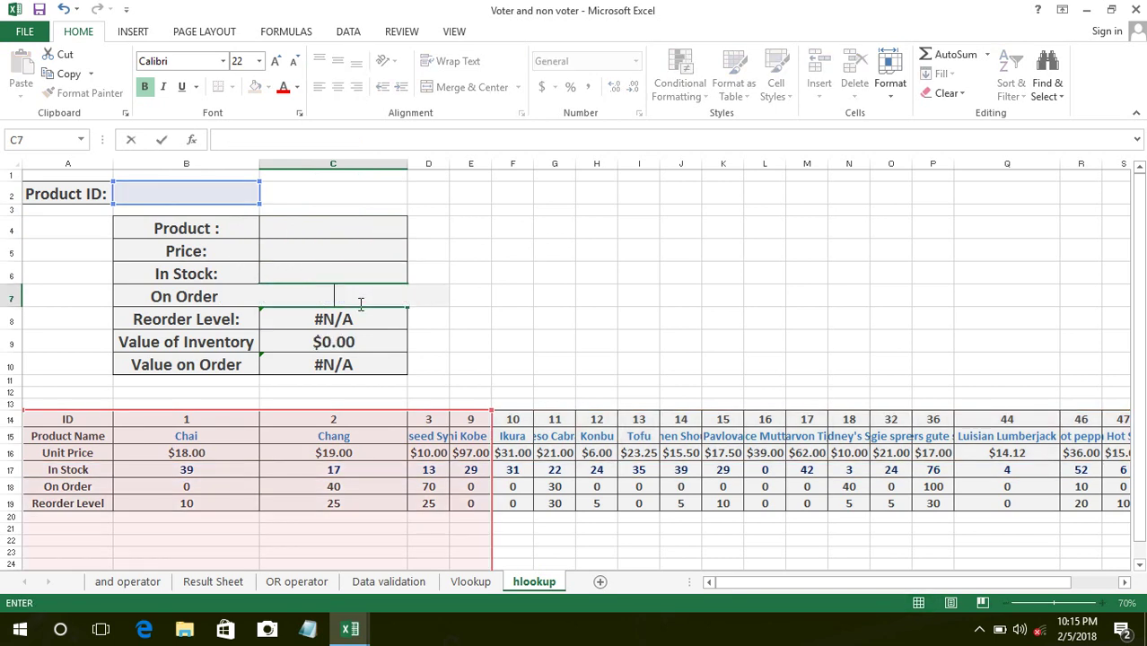
pyautogui.click(357, 320)
pyautogui.press('BackSpace')
pyautogui.click(358, 343)
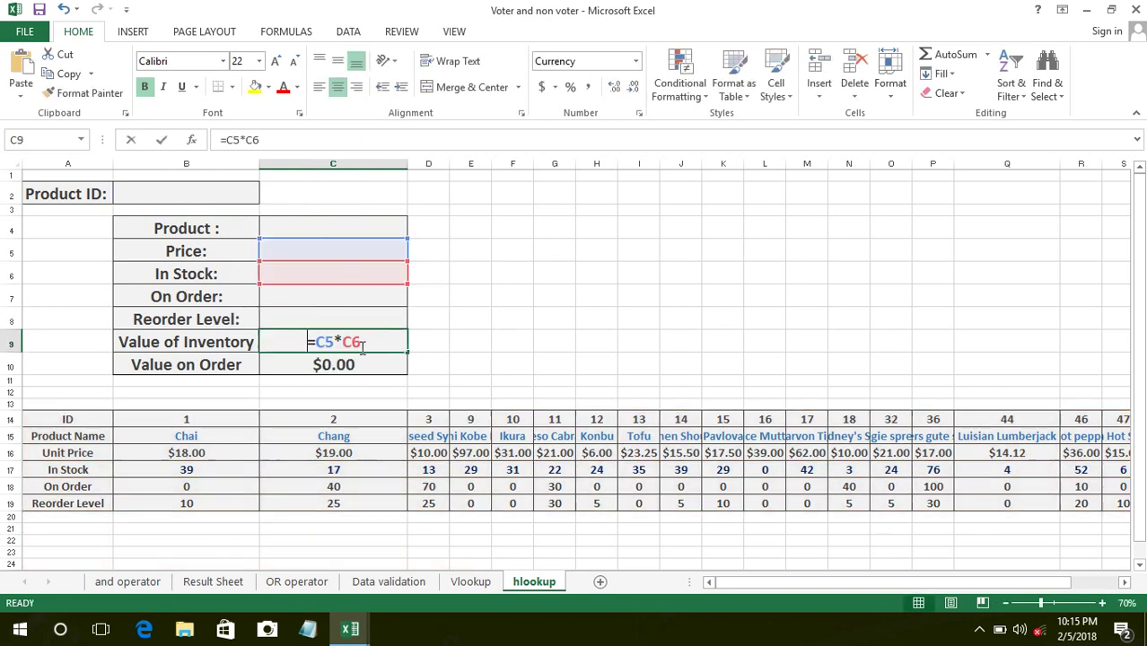
pyautogui.press('BackSpace')
pyautogui.click(360, 369)
pyautogui.press('BackSpace')
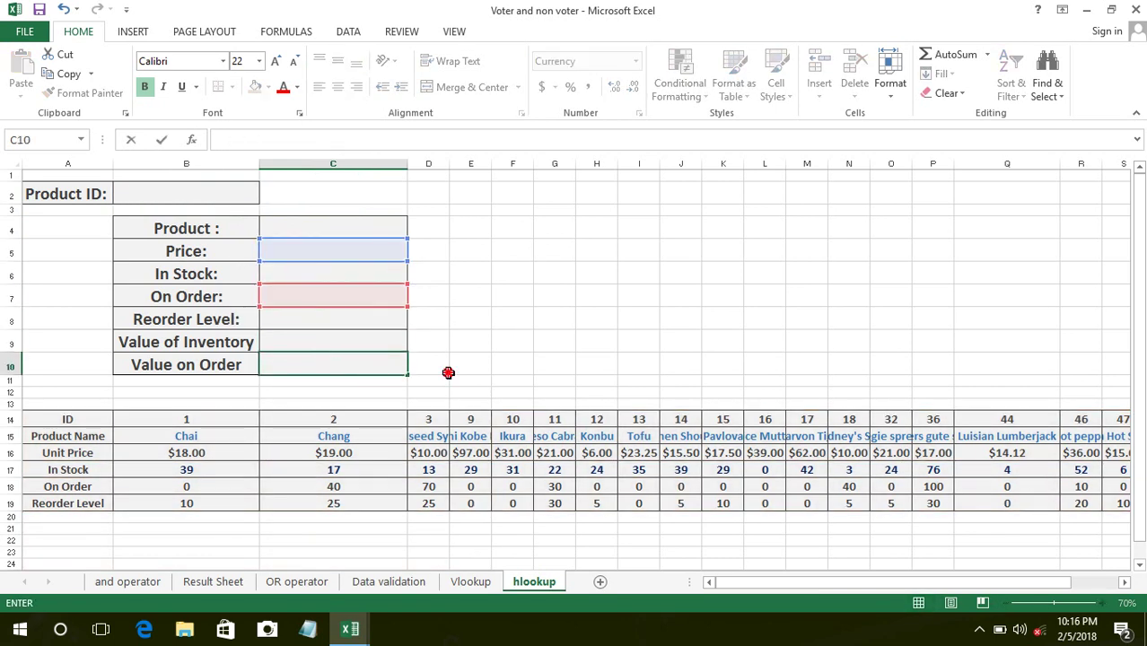
pyautogui.click(445, 370)
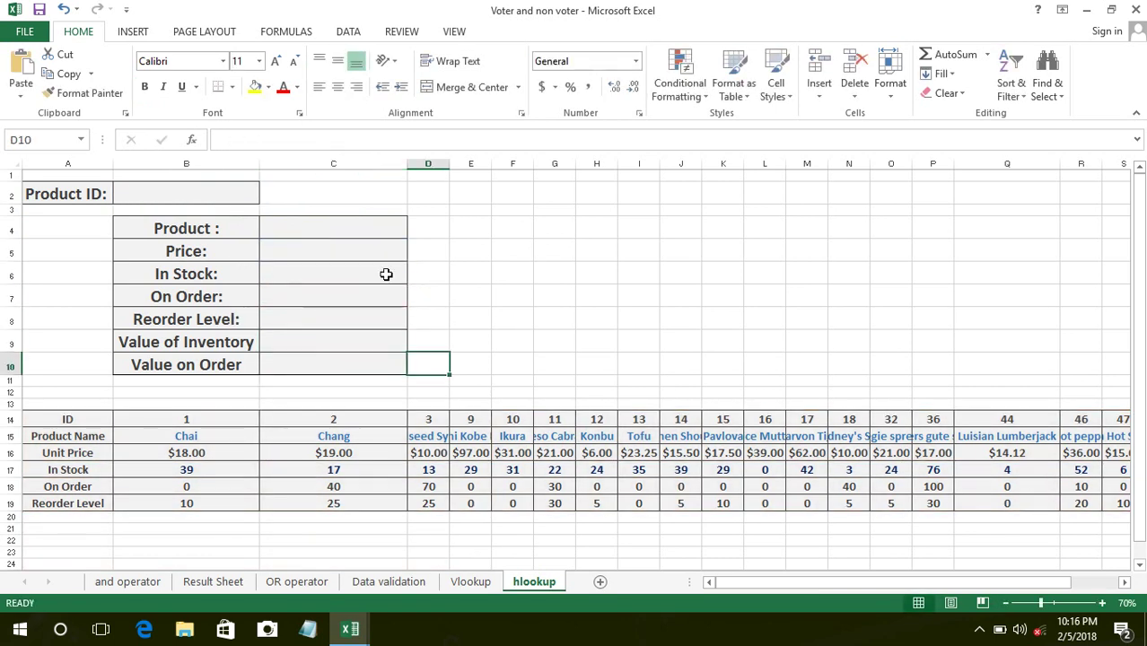
# - Start a VLOOKUP formula in the Product result cell C4 with B2 as the lookup value
pyautogui.click(290, 228)
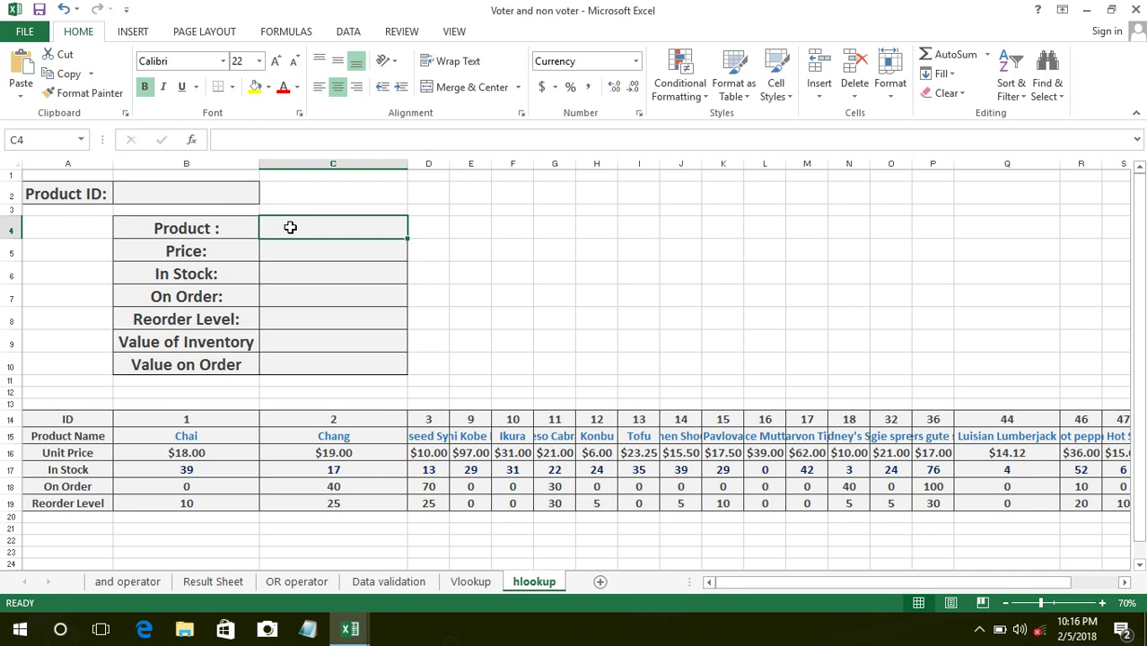
pyautogui.write('=')
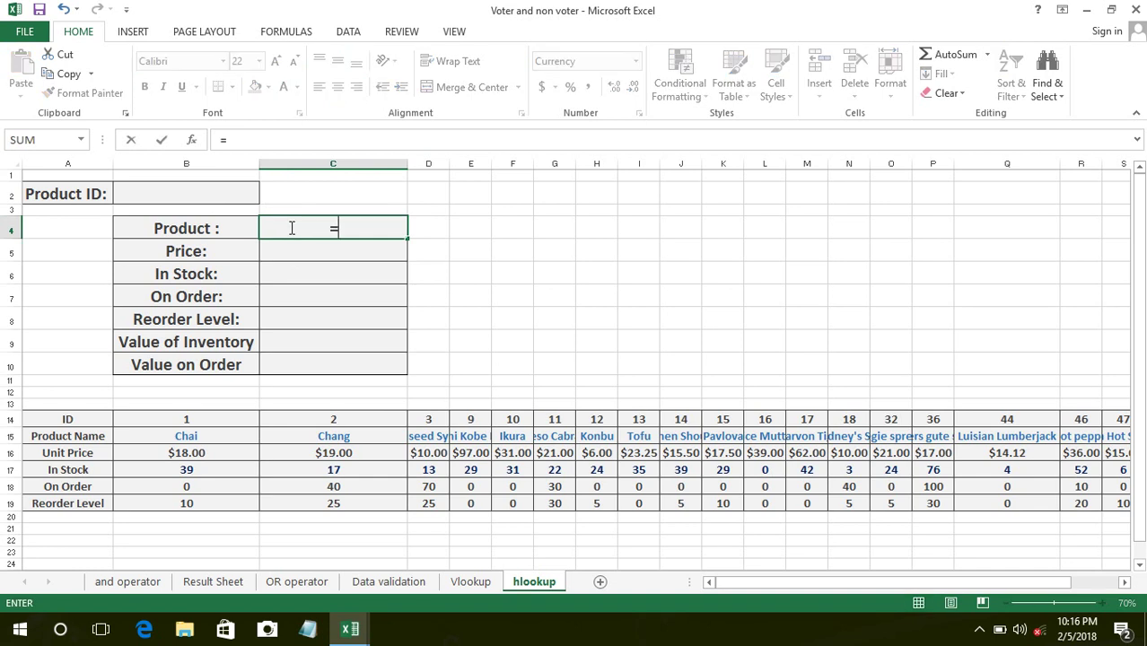
pyautogui.write('v')
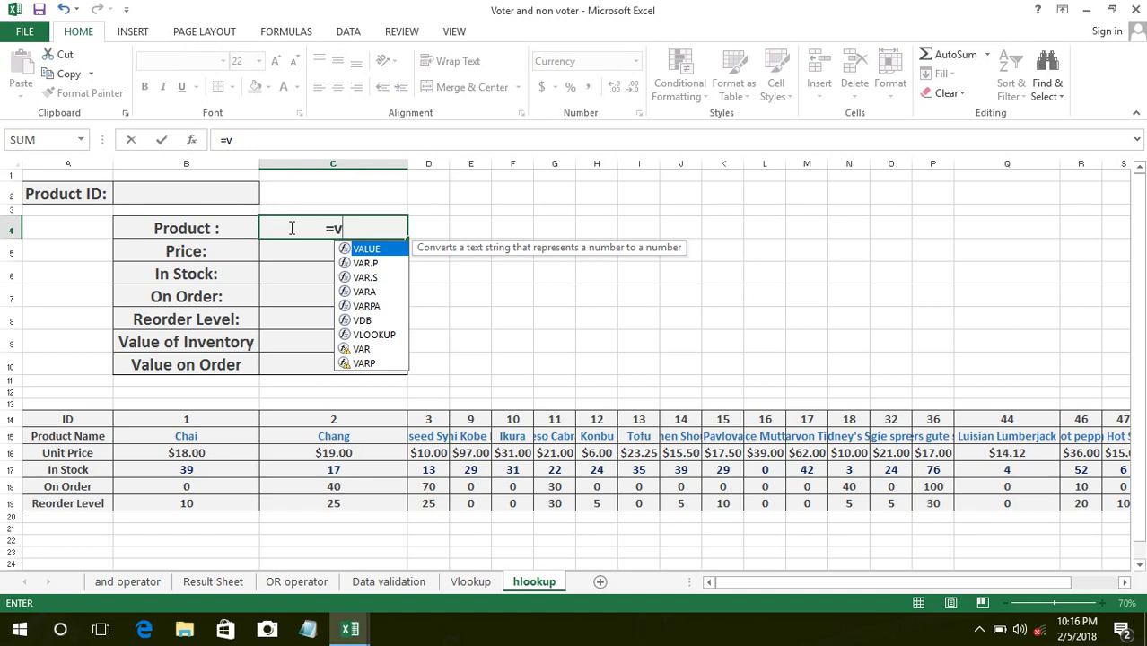
pyautogui.write('loo')
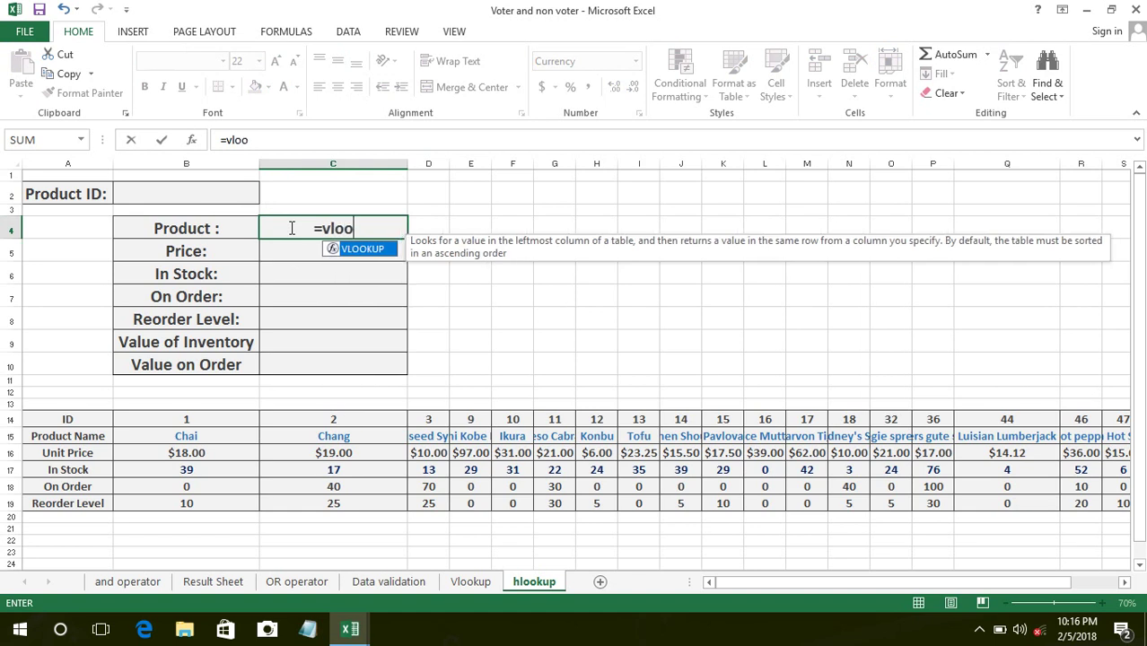
pyautogui.write('kup')
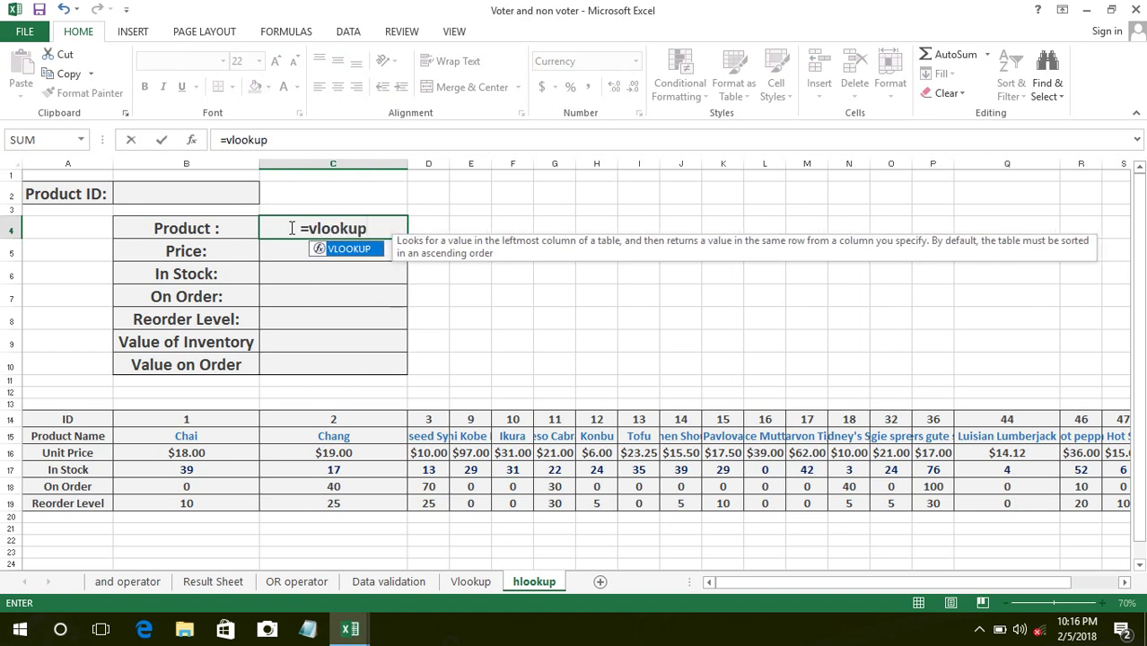
pyautogui.write('(')
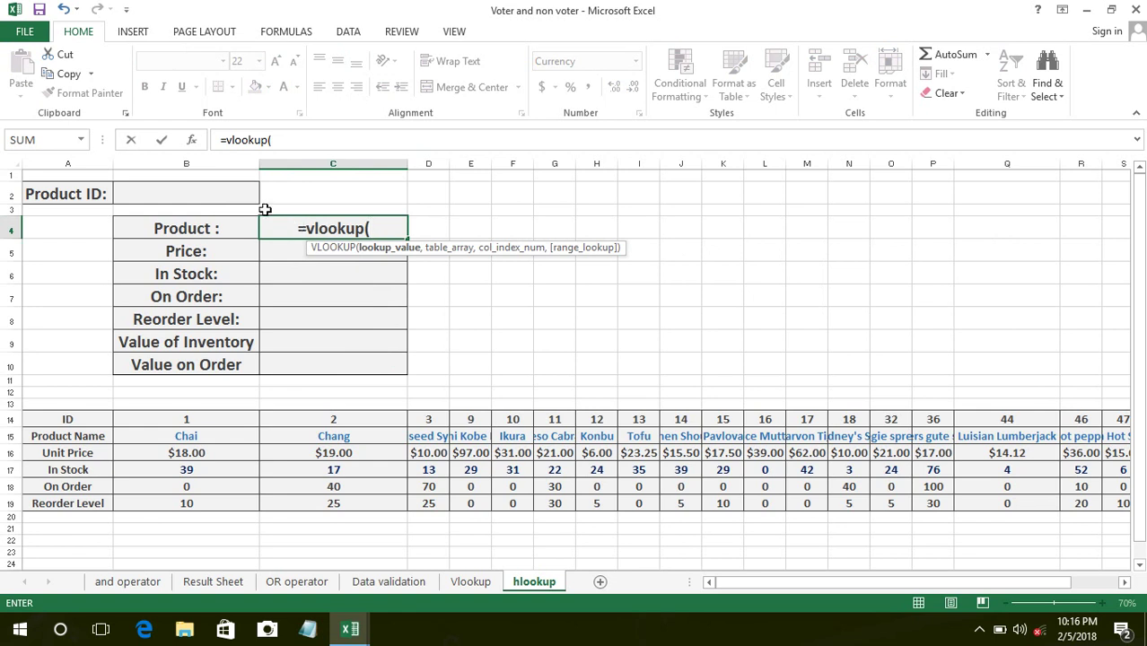
pyautogui.click(217, 193)
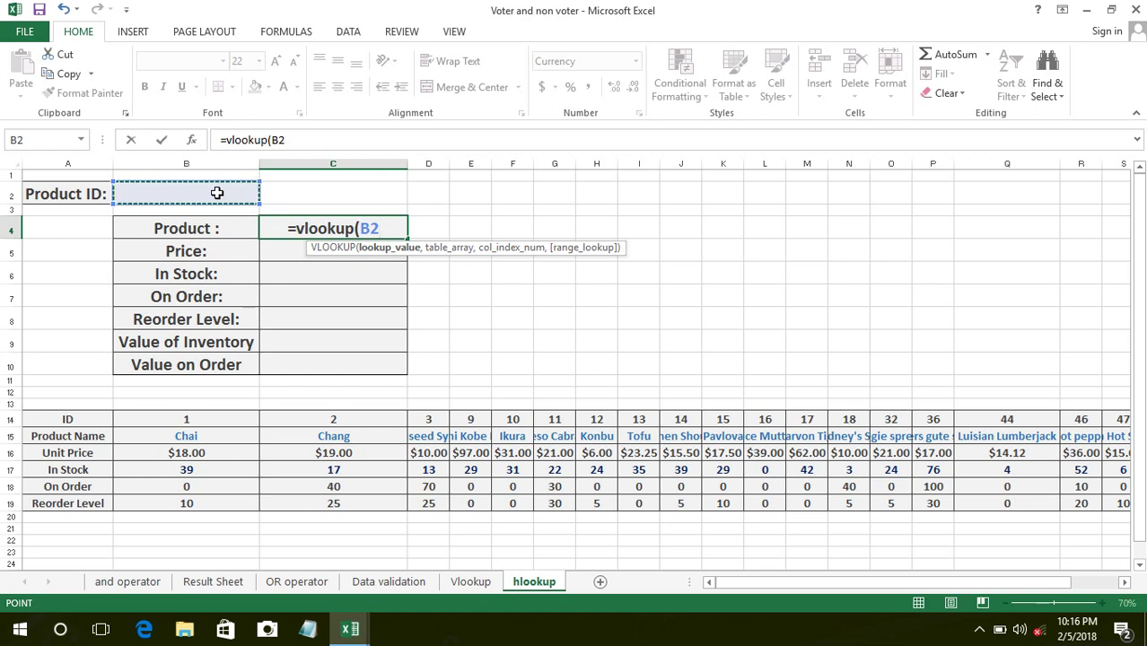
pyautogui.write(',')
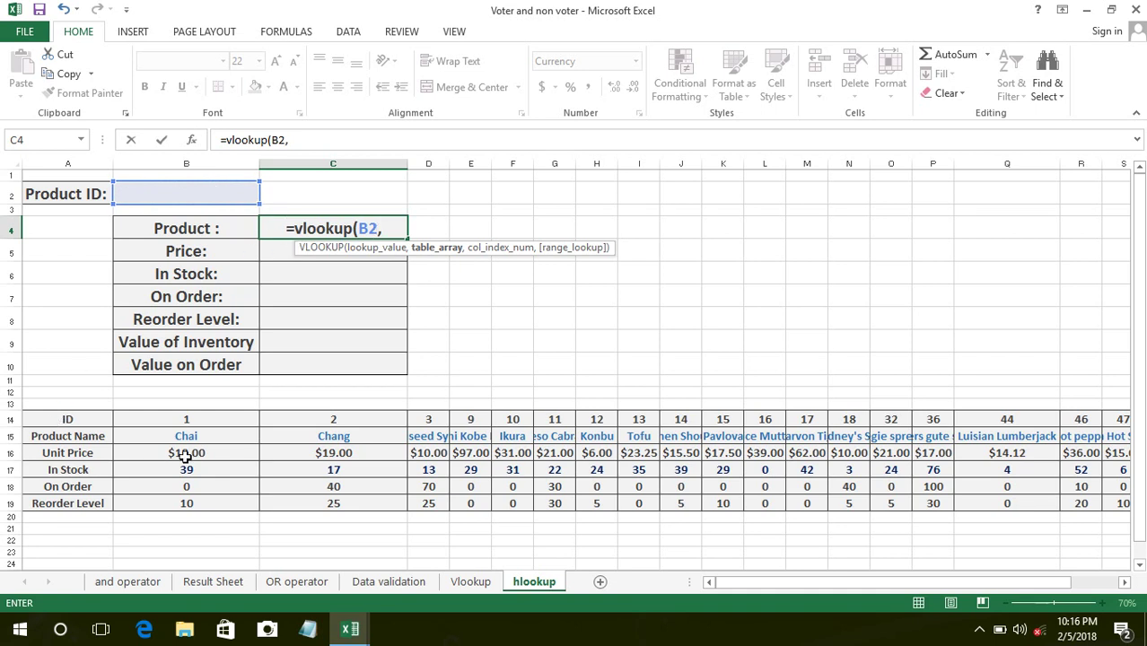
# - Complete the formula in C4 with A14:W15 as the table array and 2 as the column index
pyautogui.click(61, 413)
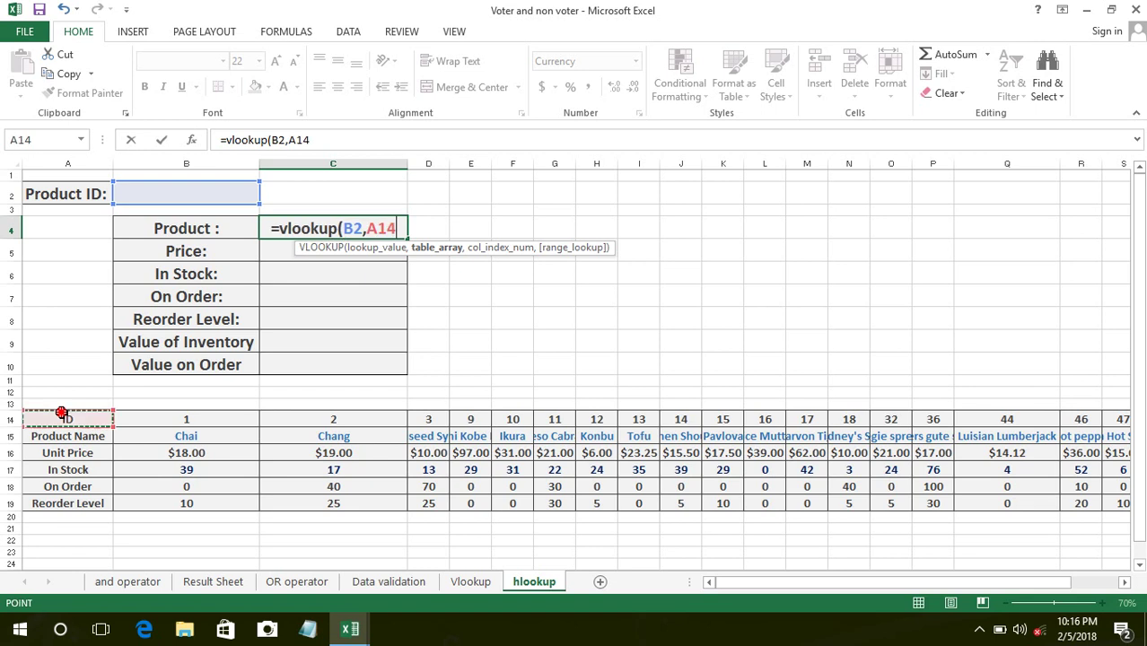
pyautogui.moveTo(61, 413)
pyautogui.mouseDown()
pyautogui.moveTo(77, 437)
pyautogui.moveTo(80, 420)
pyautogui.moveTo(314, 436)
pyautogui.moveTo(290, 438)
pyautogui.mouseUp()
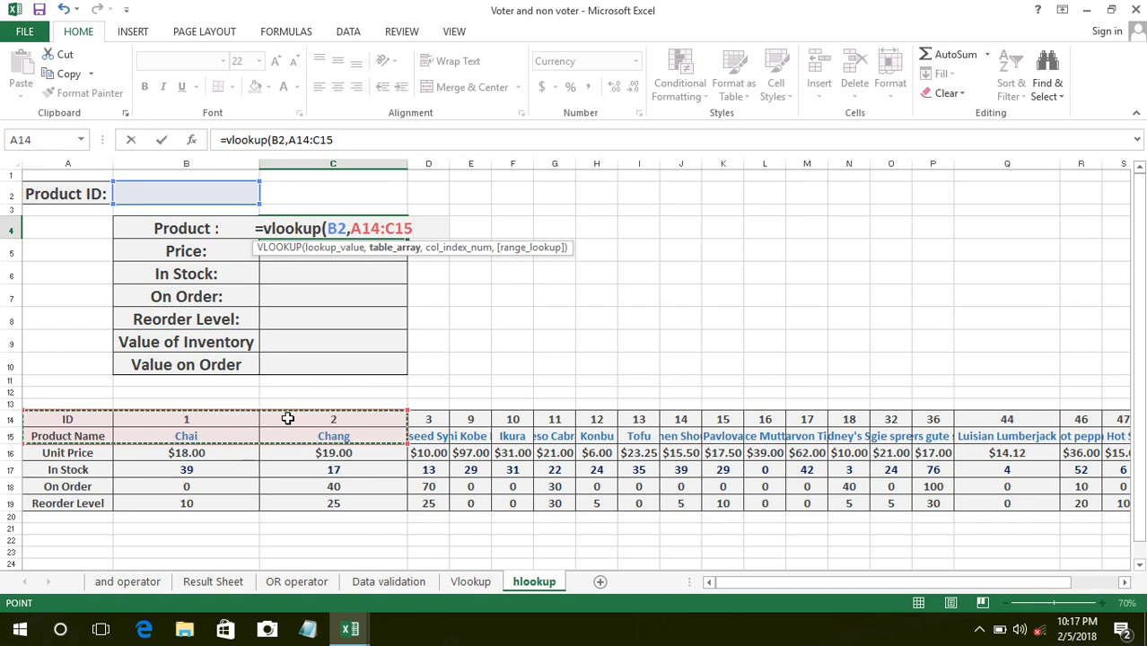
pyautogui.hotkey('ctrl', 'shift', 'Right')
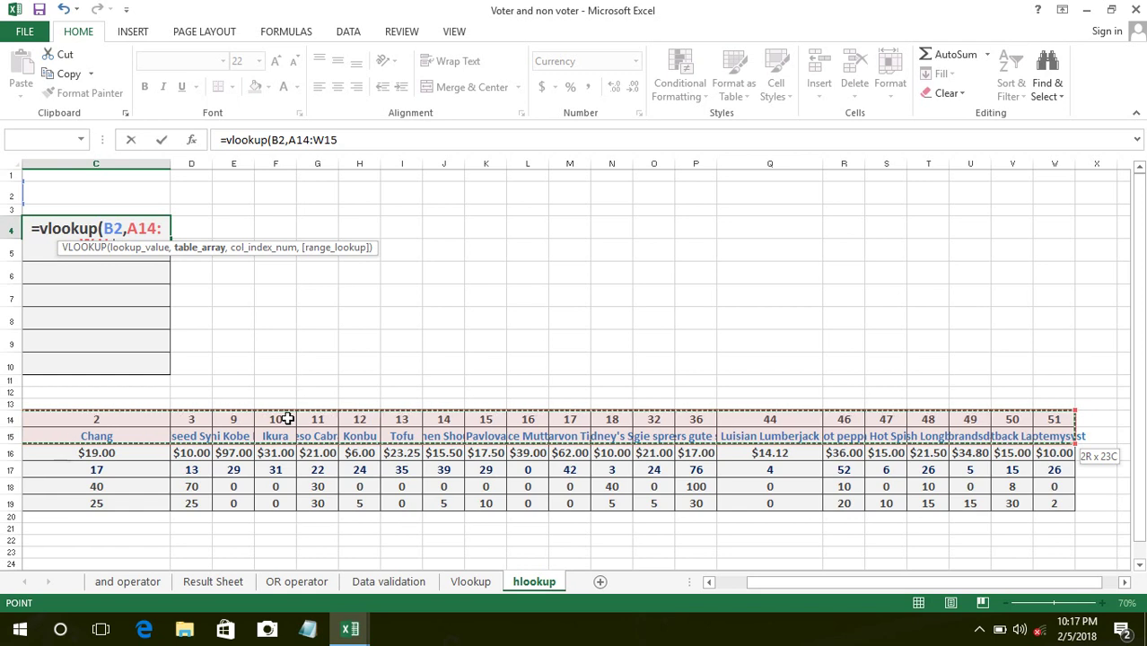
pyautogui.write(',')
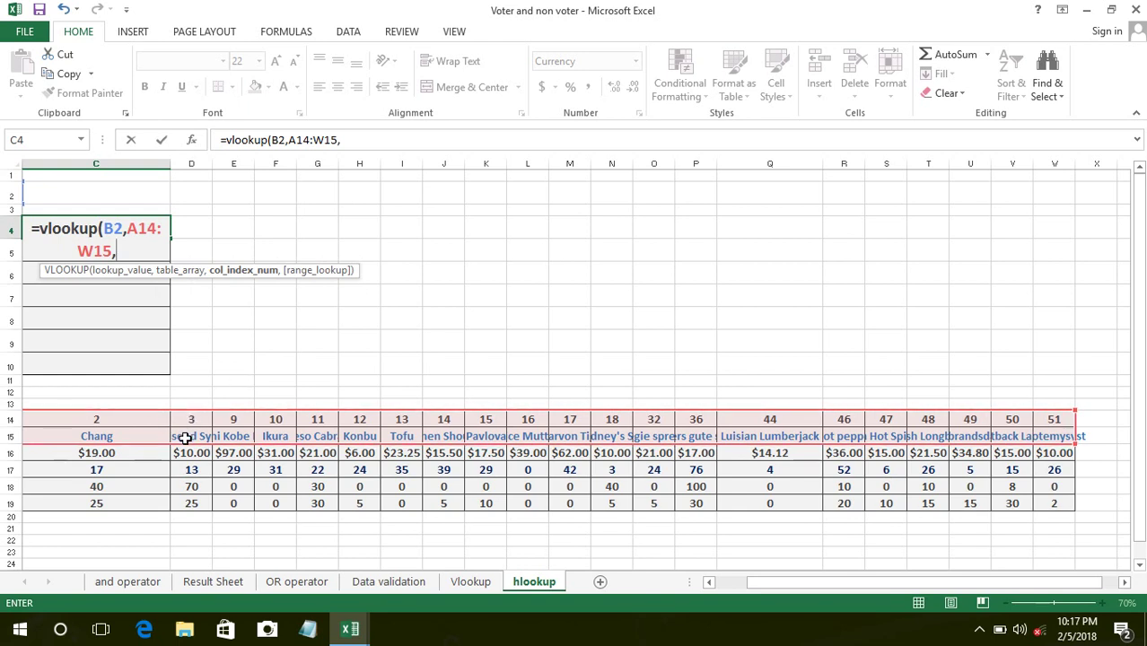
pyautogui.write('2)')
pyautogui.press('Return')
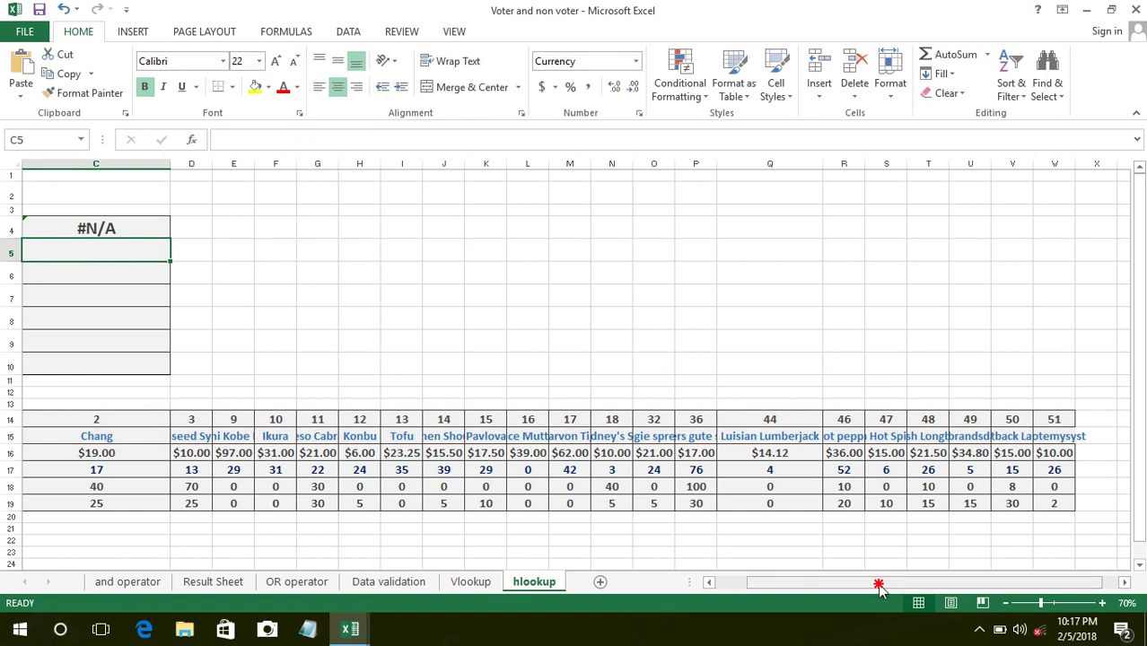
# - Enter 1 as the Product ID in cell B2
pyautogui.moveTo(879, 584); pyautogui.dragTo(847, 584)
pyautogui.click(156, 192)
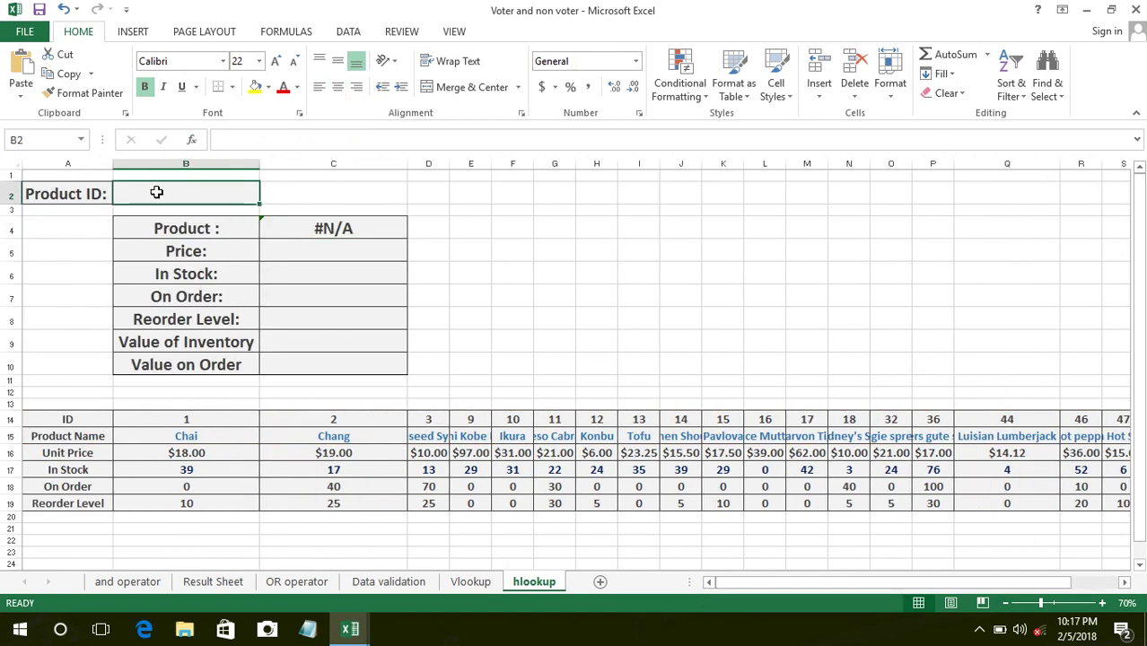
pyautogui.write('1')
pyautogui.press('Return')
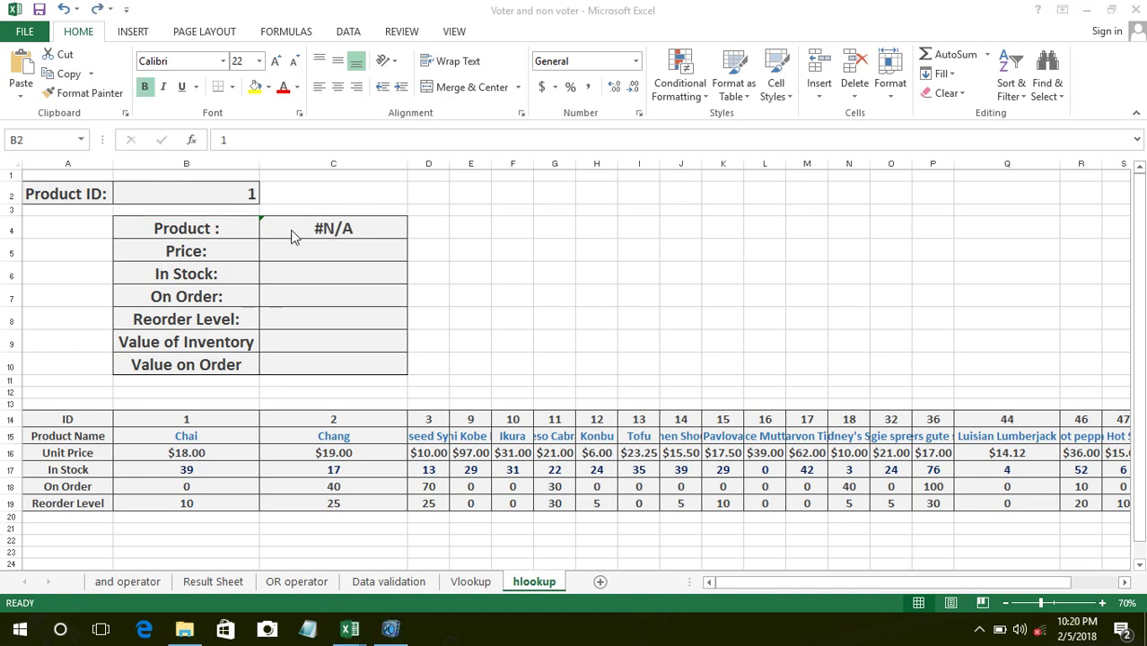
# - Change the function in the Product result cell C4 from VLOOKUP to HLOOKUP, keeping its arguments
pyautogui.press('F2')
pyautogui.doubleClick(296, 230)
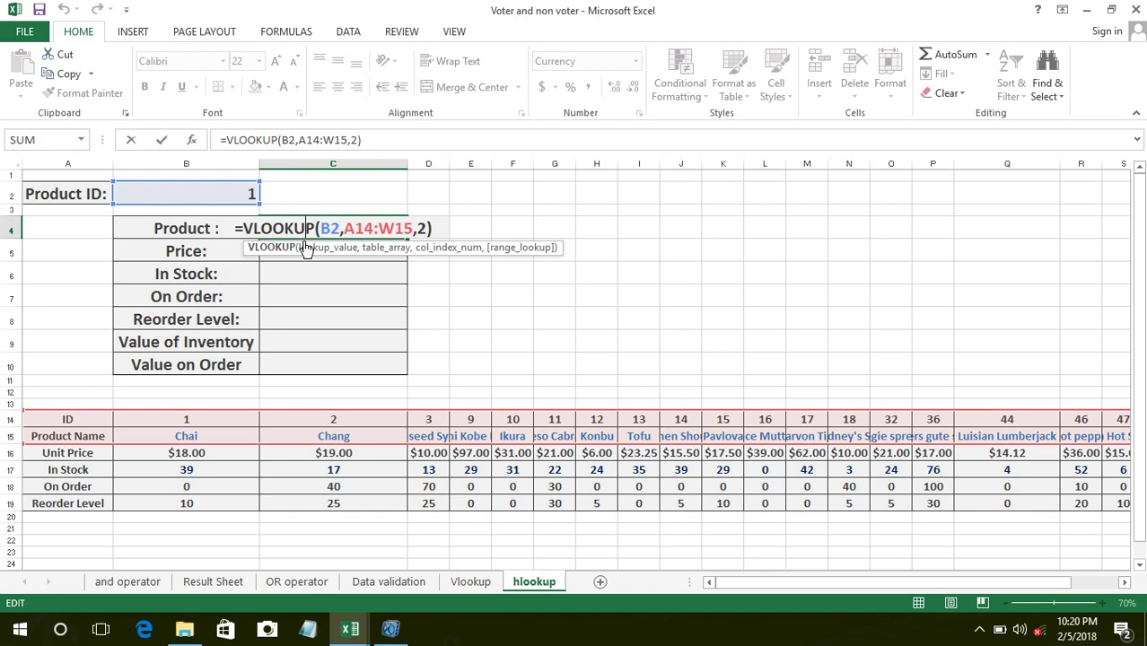
pyautogui.click(254, 228)
pyautogui.press('BackSpace')
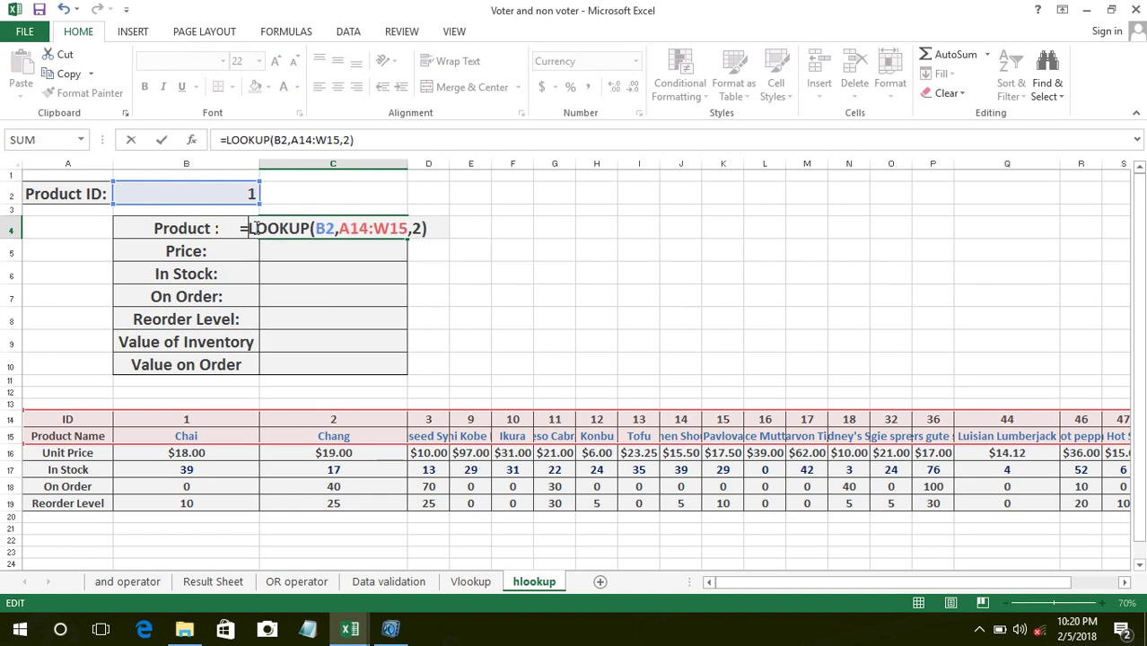
pyautogui.write('H')
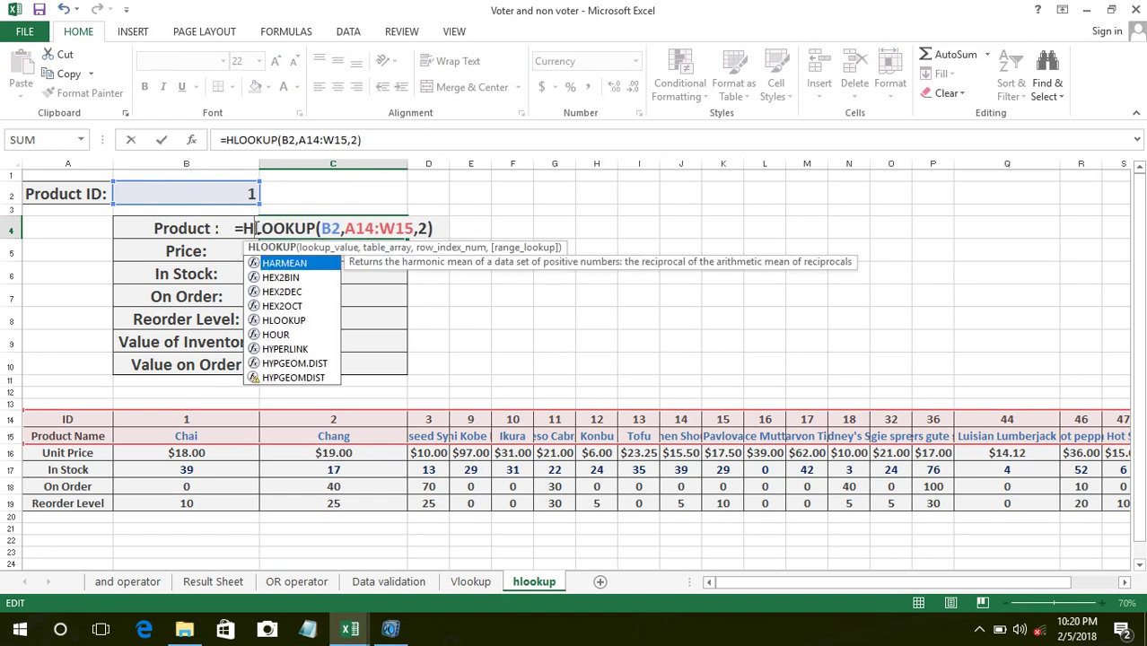
pyautogui.press('Return')
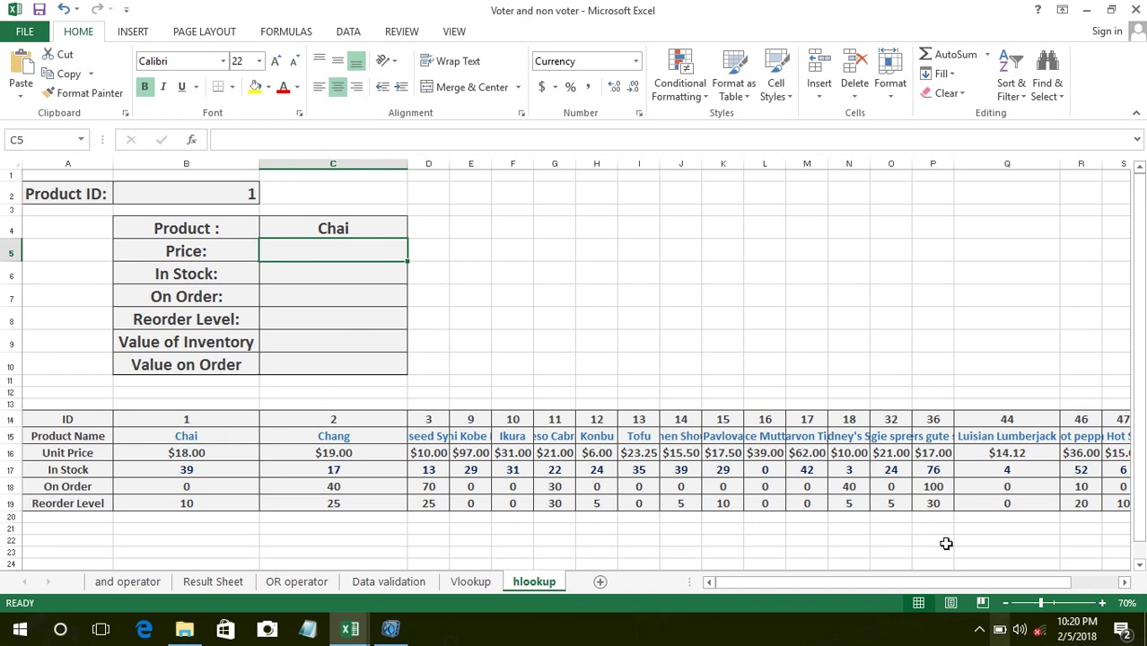
# - Enter an HLOOKUP formula in the Price cell C5 with B2 as lookup value, A14:W16 as table array and 3 as row index
pyautogui.click(1006, 603)
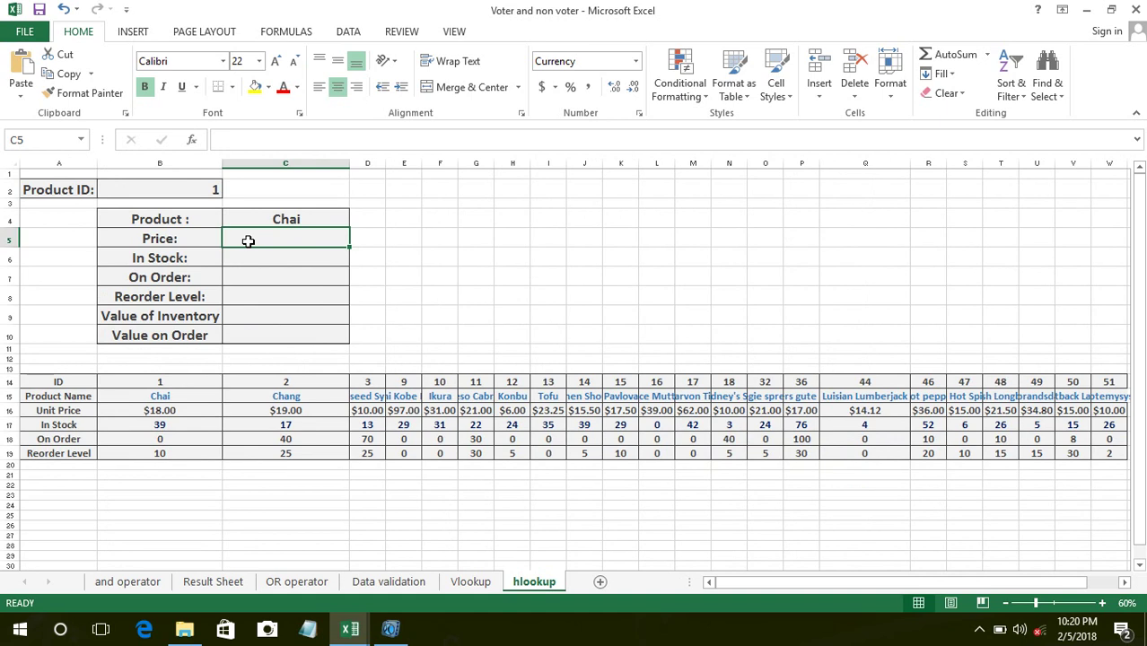
pyautogui.write('=')
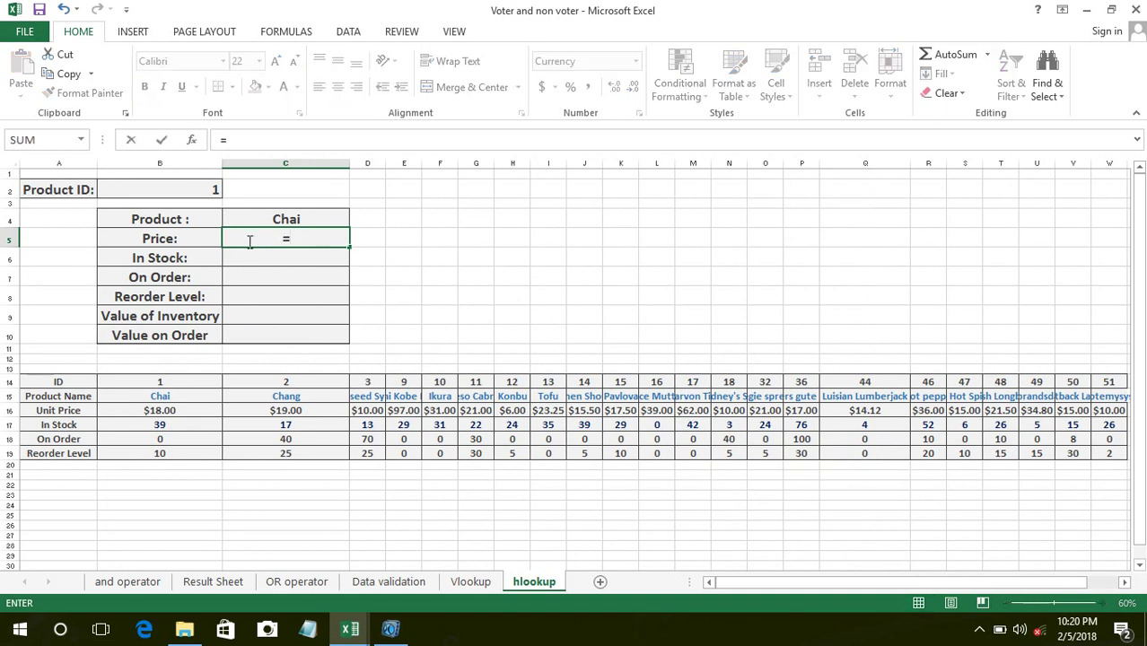
pyautogui.write('hl')
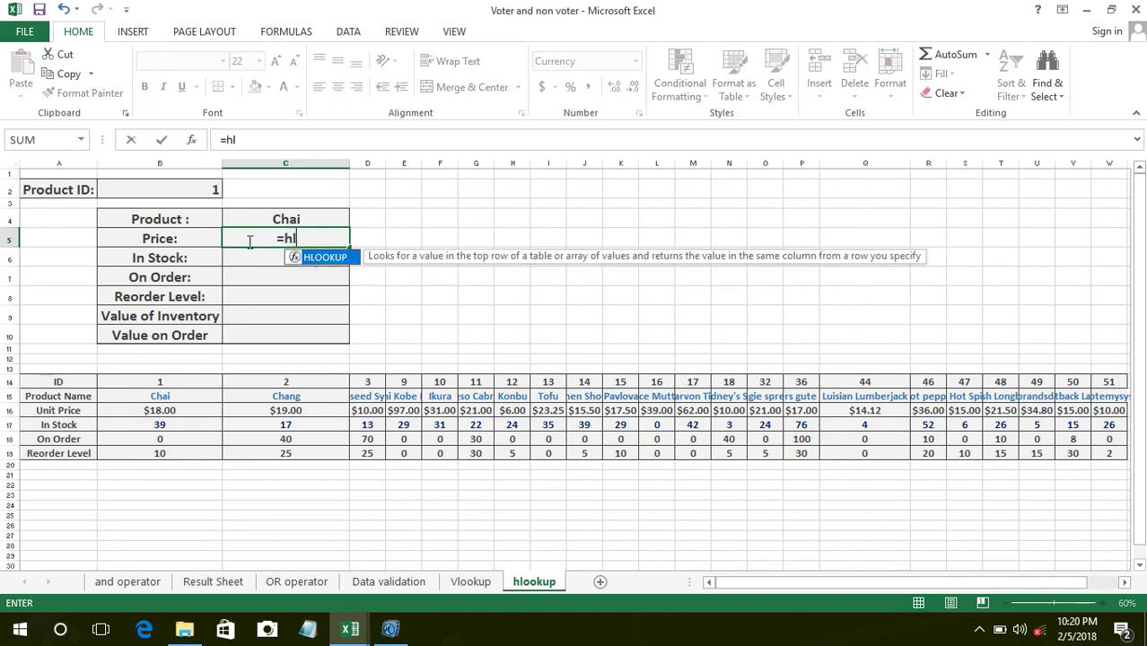
pyautogui.write('ook')
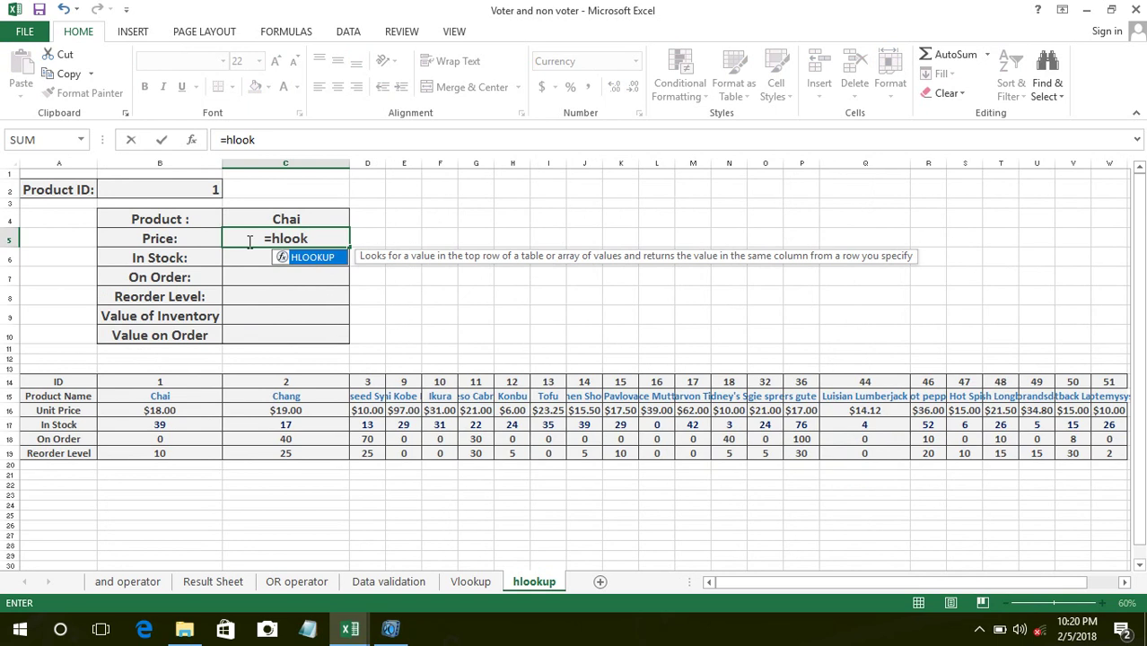
pyautogui.write('up')
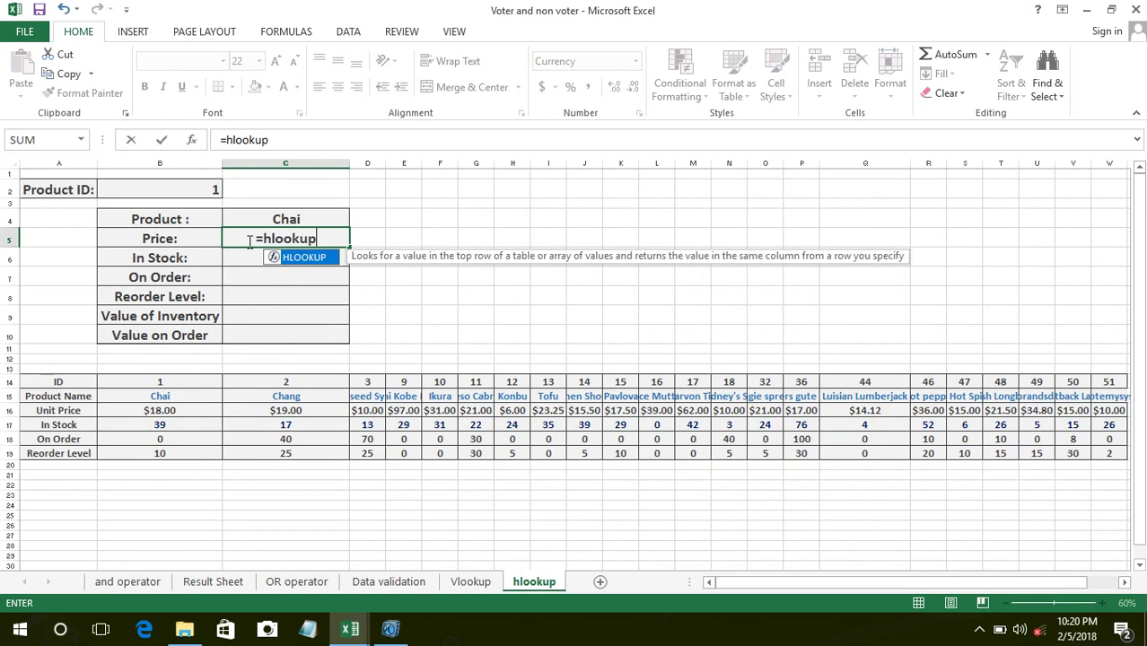
pyautogui.write('(')
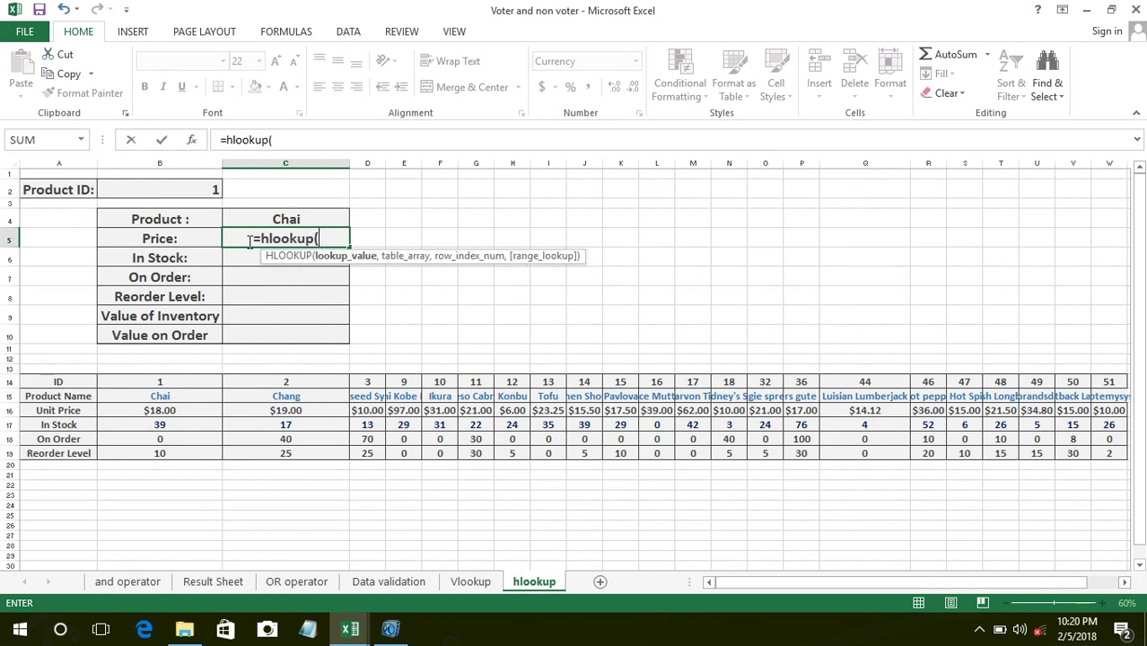
pyautogui.click(174, 190)
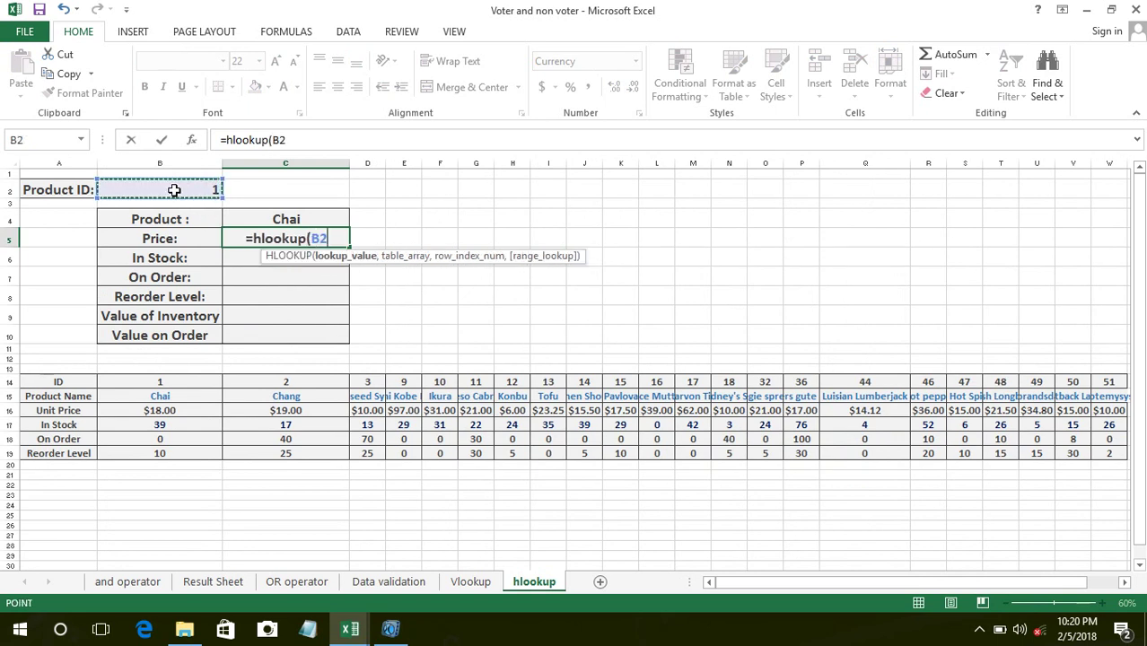
pyautogui.write(',')
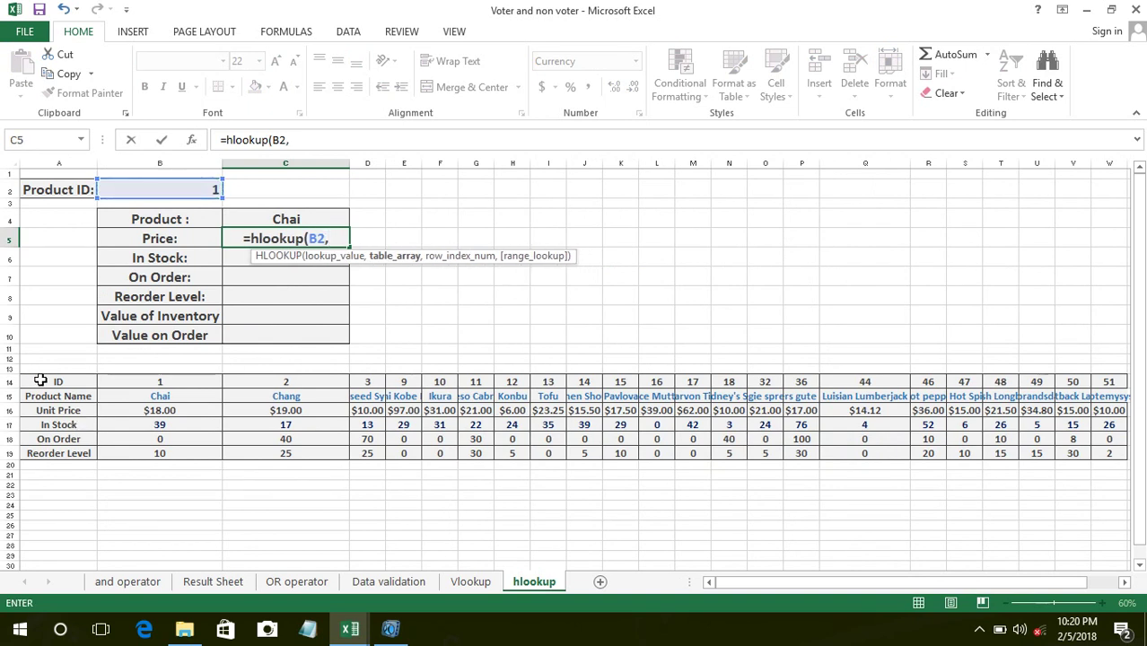
pyautogui.moveTo(41, 380); pyautogui.dragTo(914, 418)
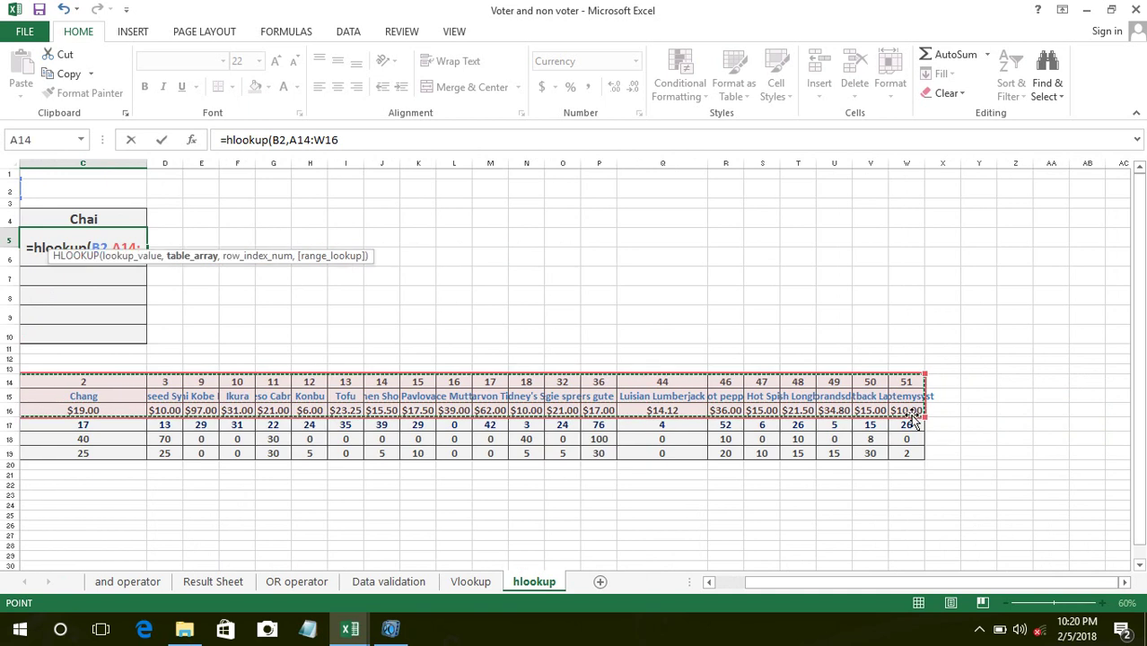
pyautogui.write(',')
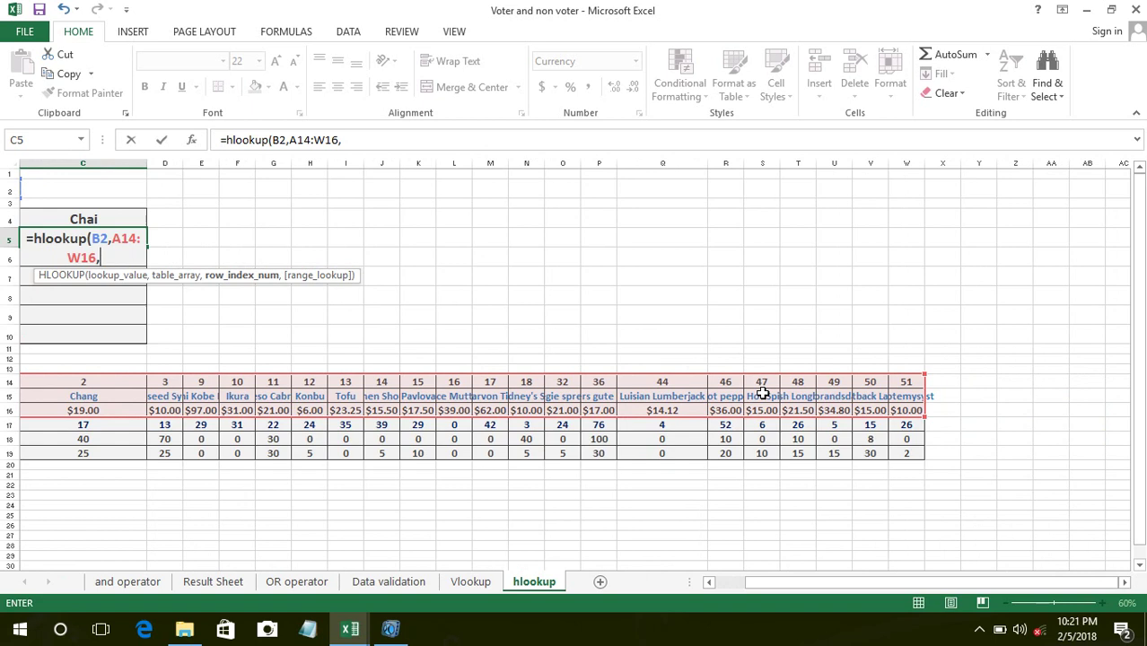
pyautogui.write('3)')
pyautogui.press('Return')
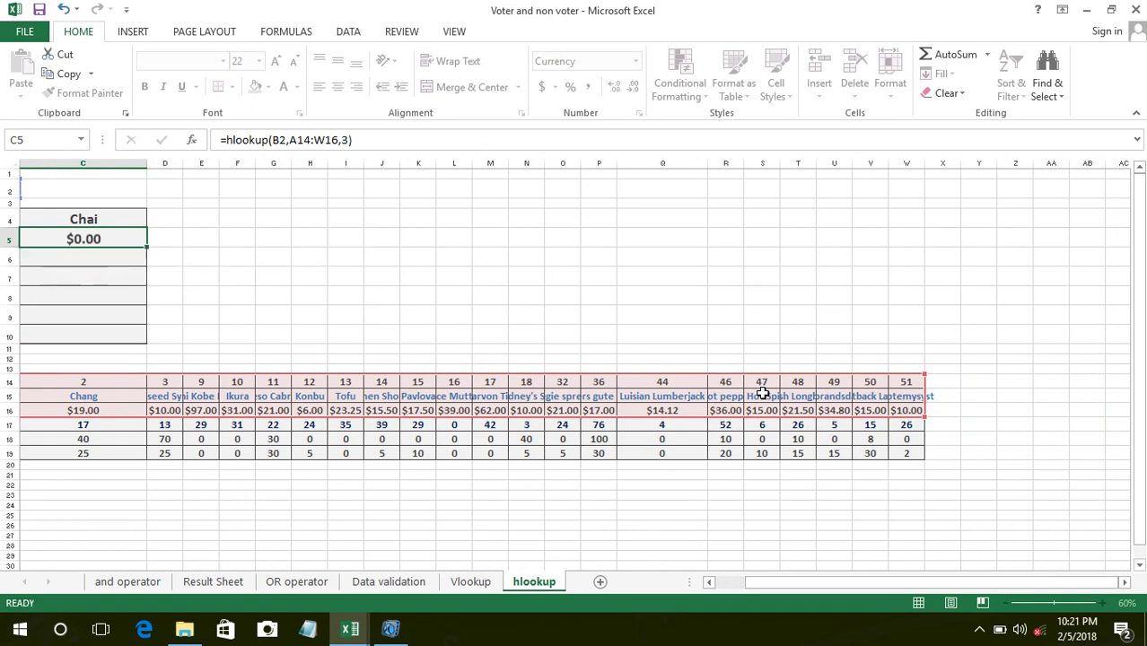
# - Try to enter an HLOOKUP formula in the In Stock cell C6 with only the range A14:W17 and row index 4
pyautogui.moveTo(853, 584); pyautogui.dragTo(827, 586)
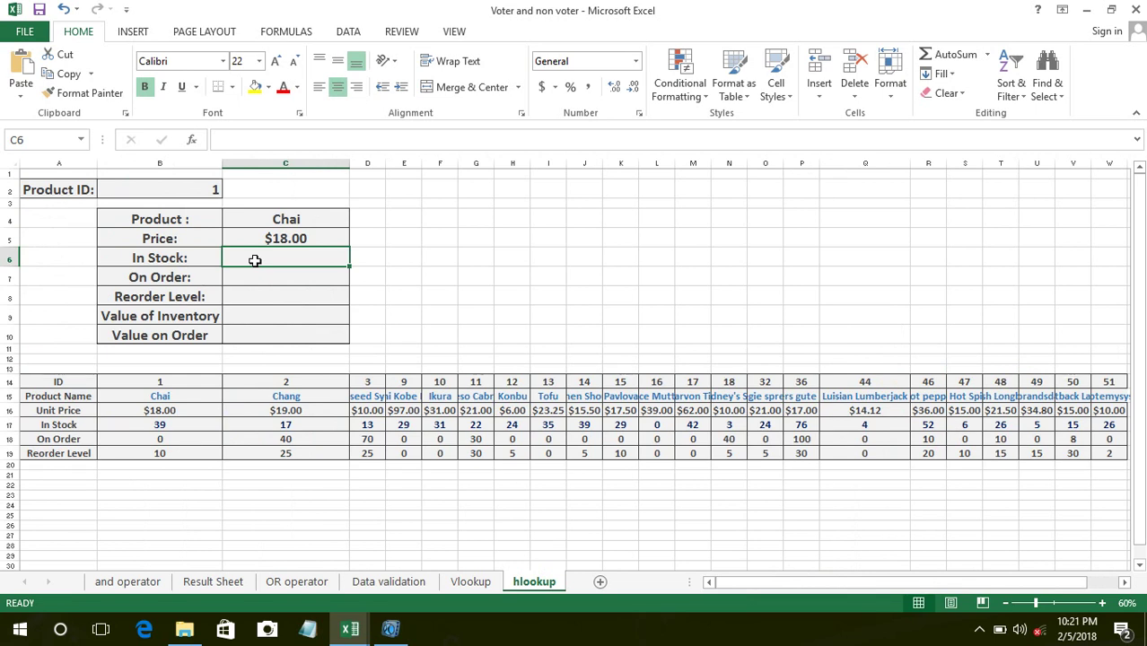
pyautogui.write('=')
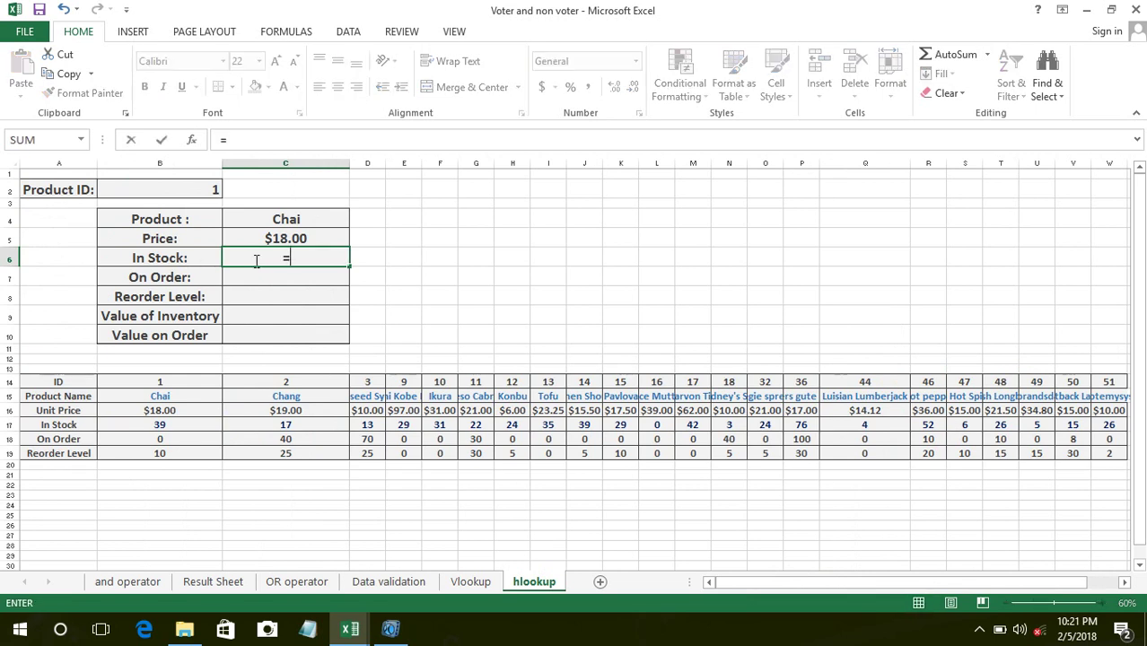
pyautogui.write('hlook')
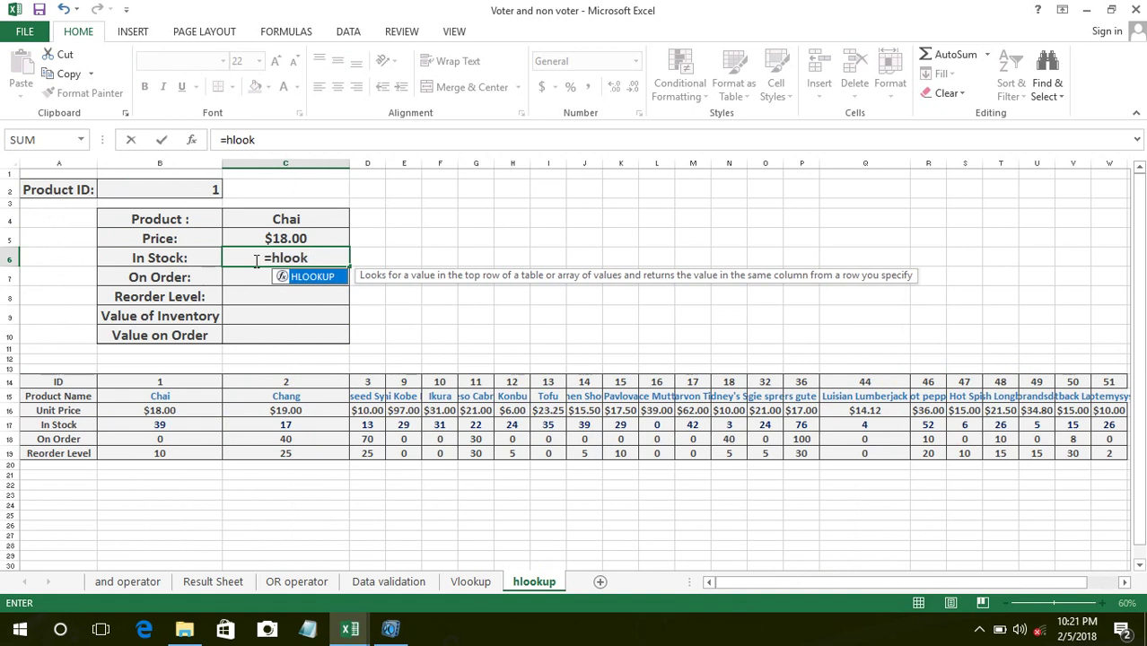
pyautogui.write('up')
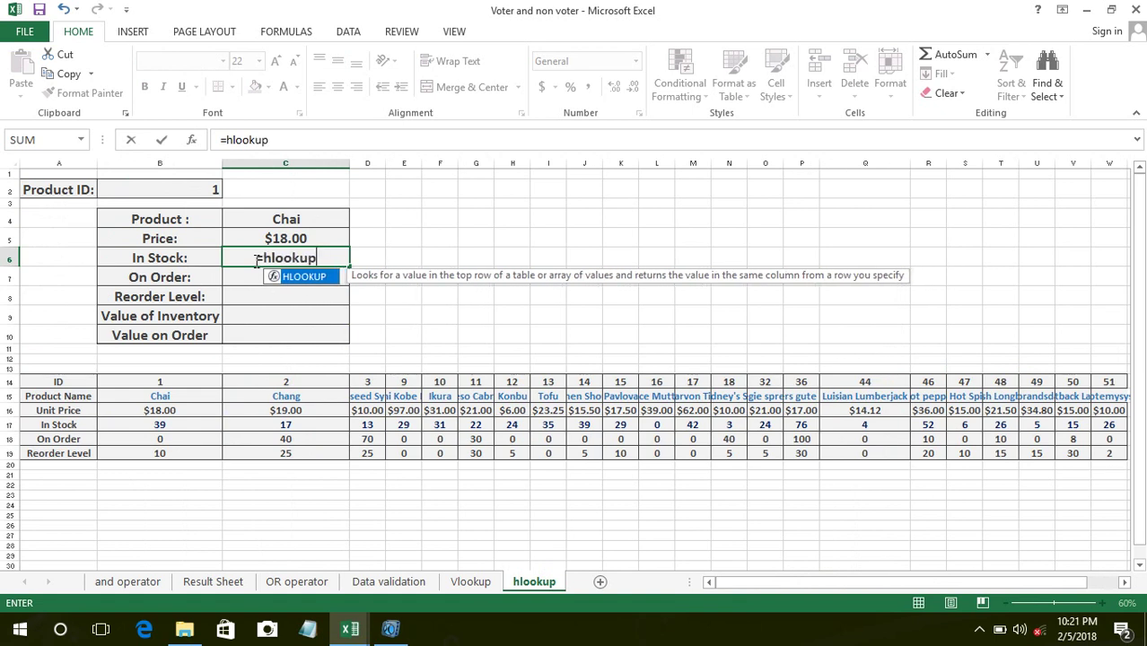
pyautogui.write('(')
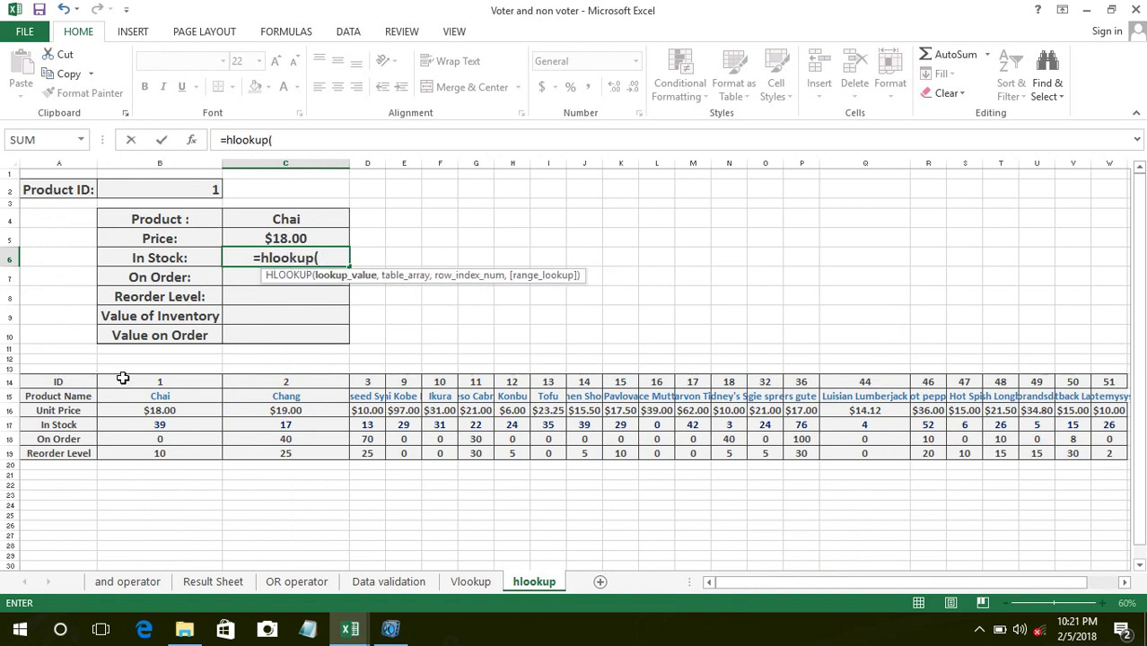
pyautogui.moveTo(34, 382); pyautogui.dragTo(915, 416)
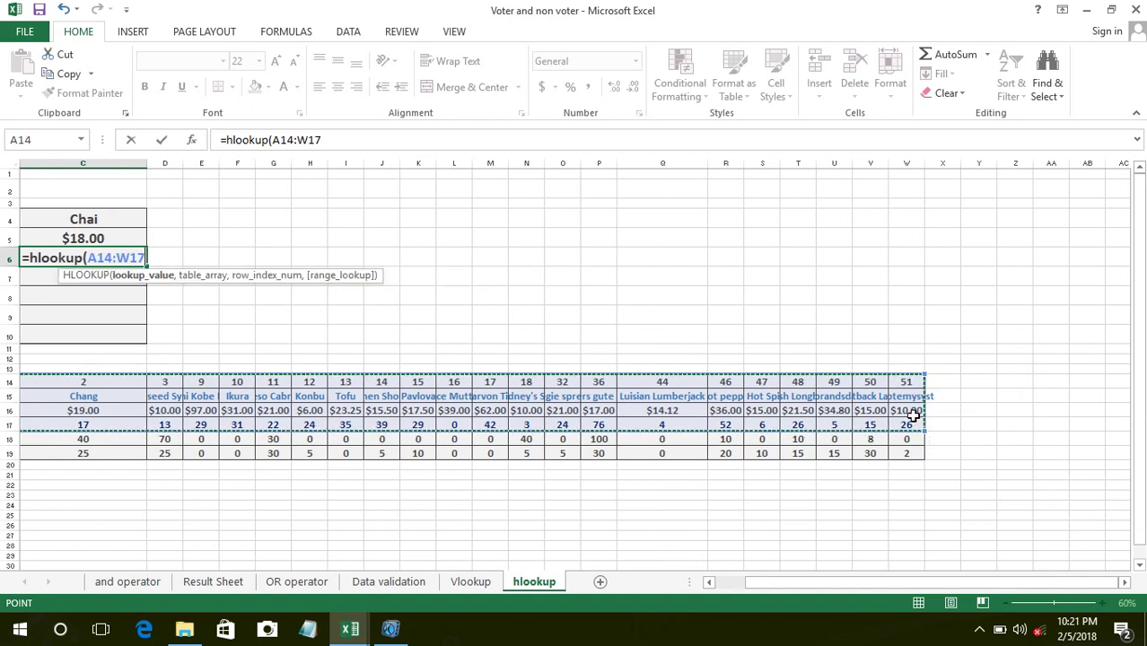
pyautogui.write(',')
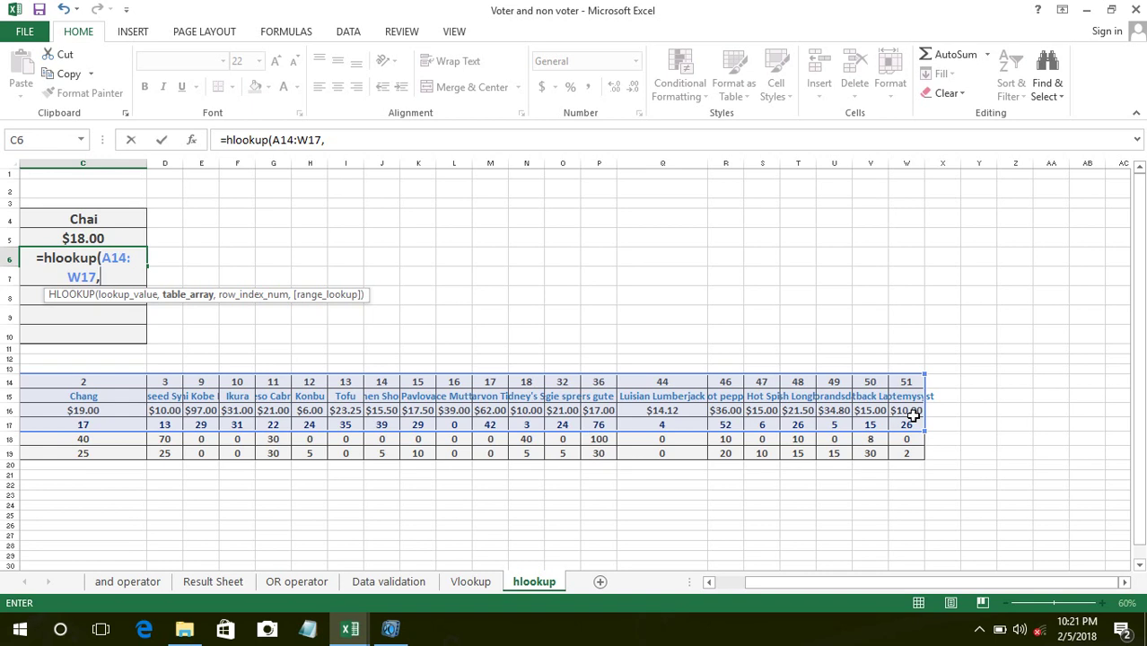
pyautogui.write('4)')
pyautogui.press('Return')
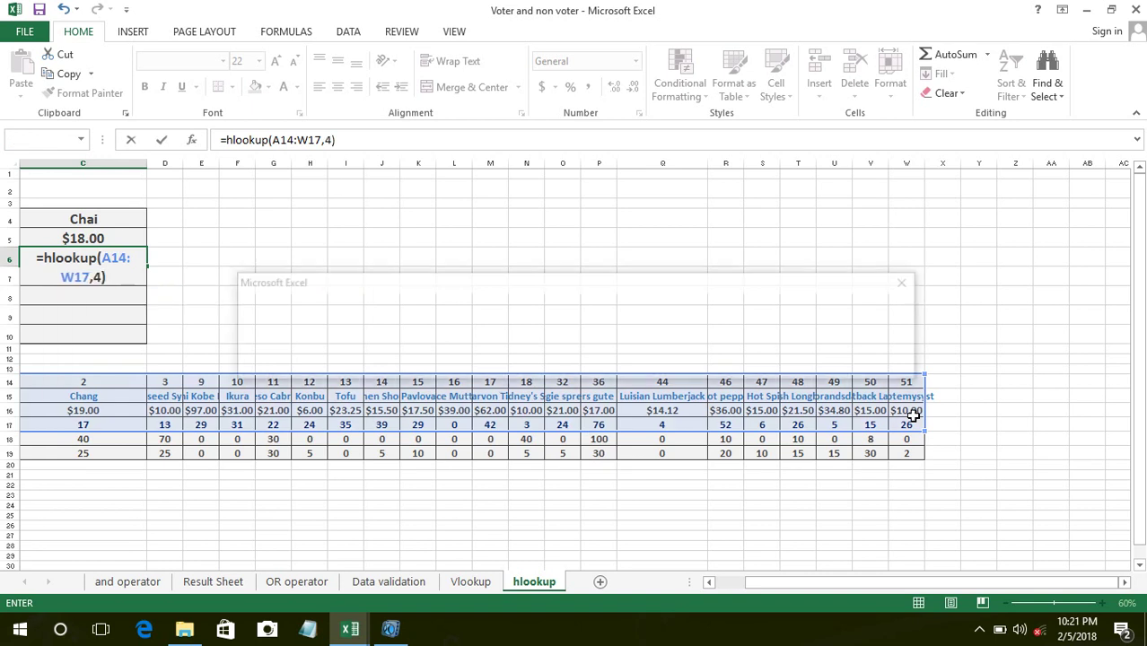
pyautogui.press('Return')
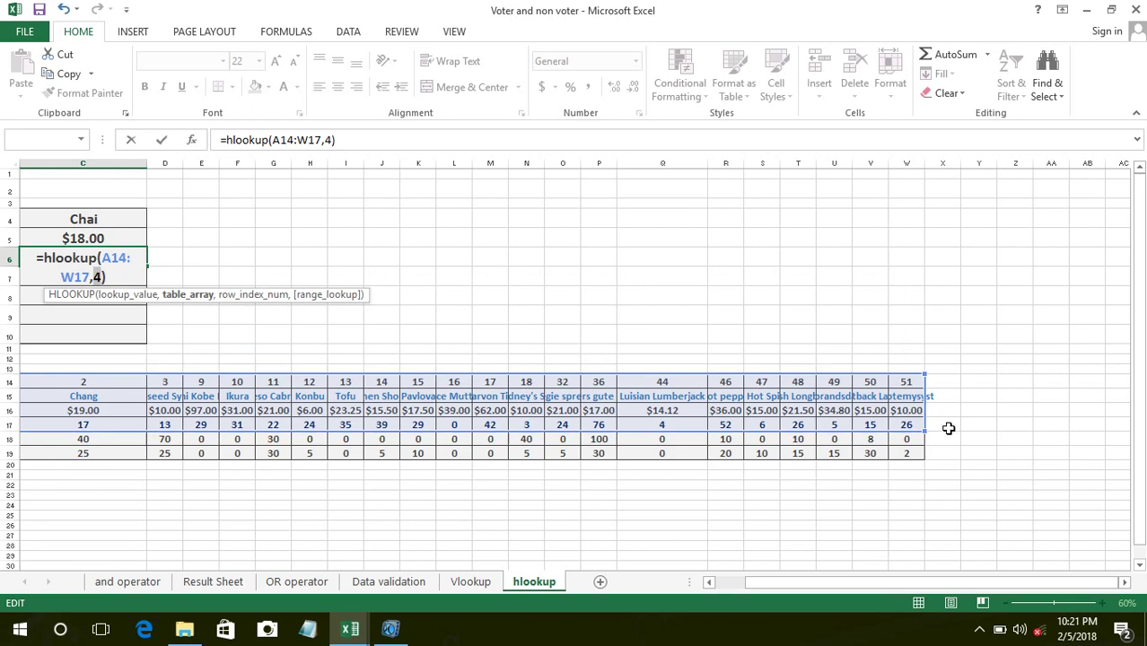
pyautogui.click(126, 277)
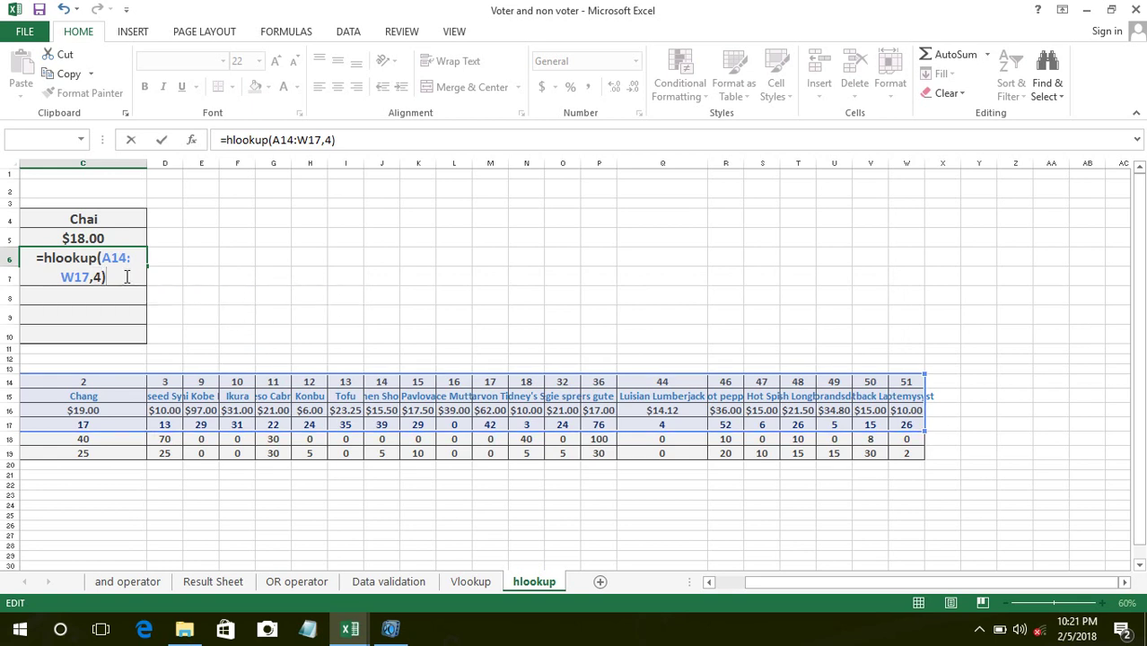
pyautogui.press('Return')
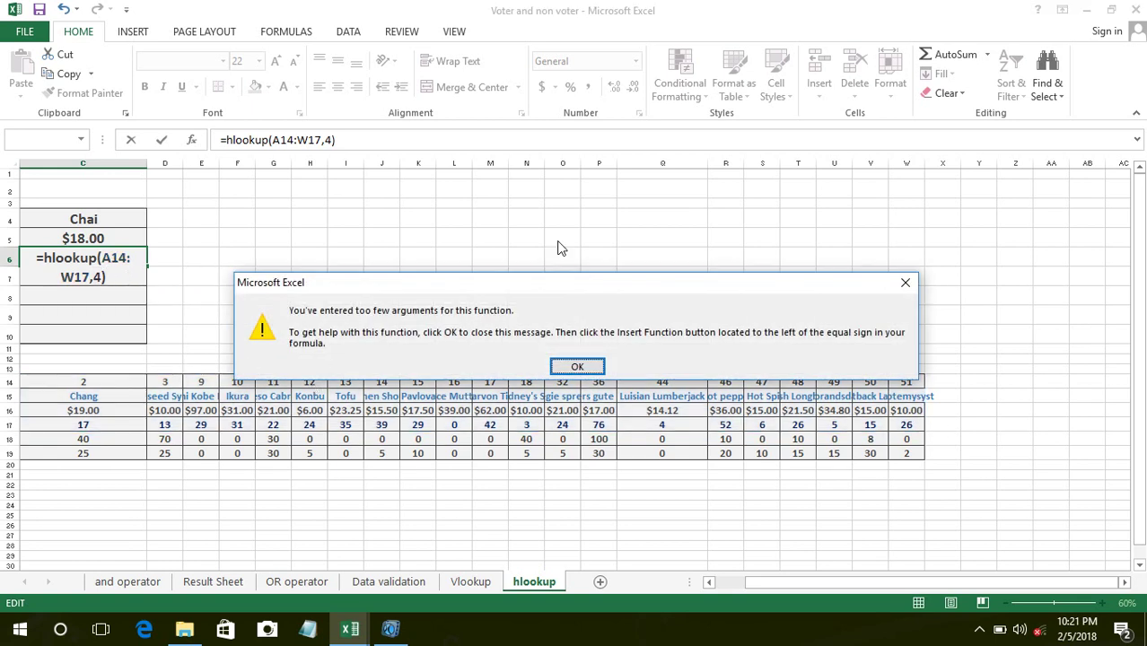
pyautogui.click(577, 367)
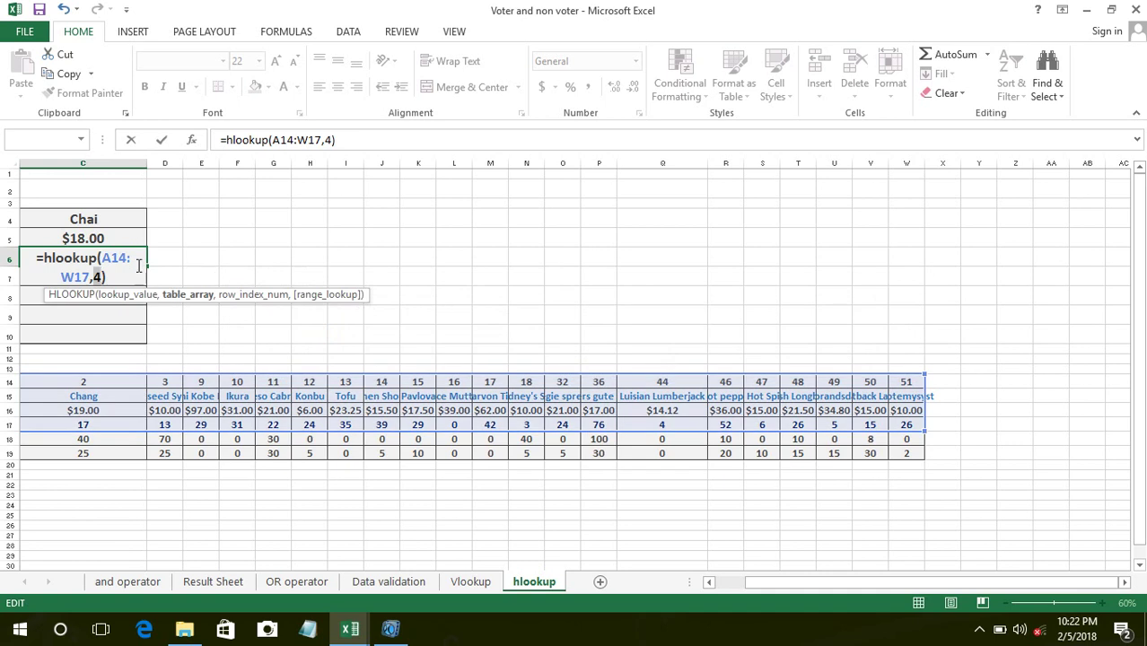
# - Correct the In Stock formula in C6 to =HLOOKUP(B2,A14:W17,4), adding B2 as the lookup value
pyautogui.click(93, 259)
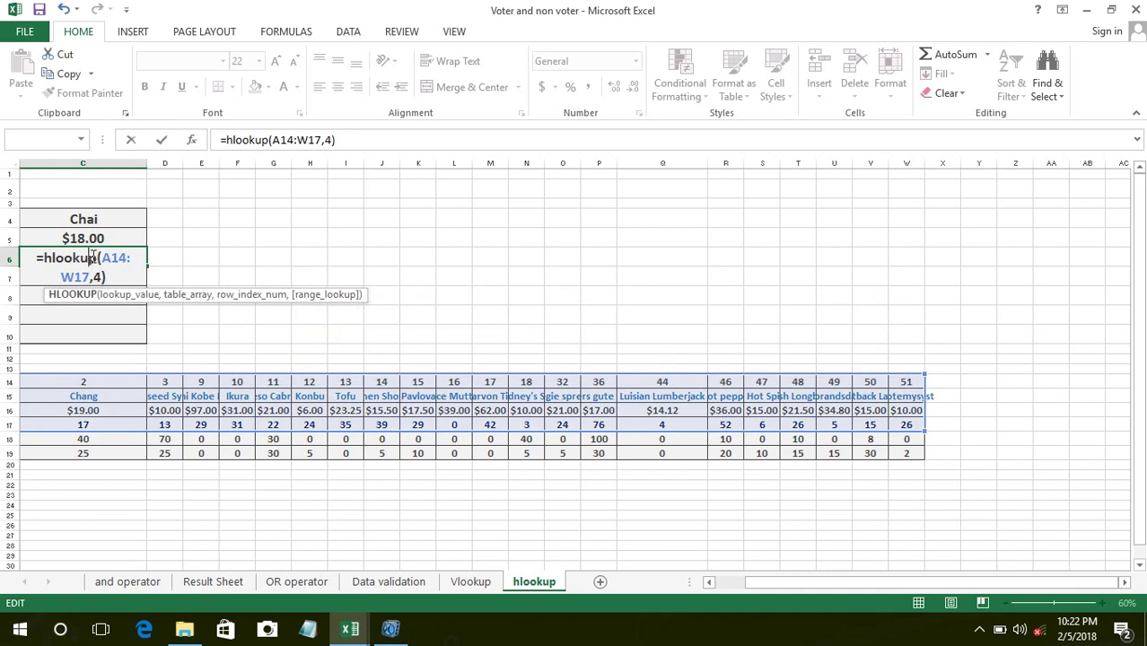
pyautogui.click(99, 278)
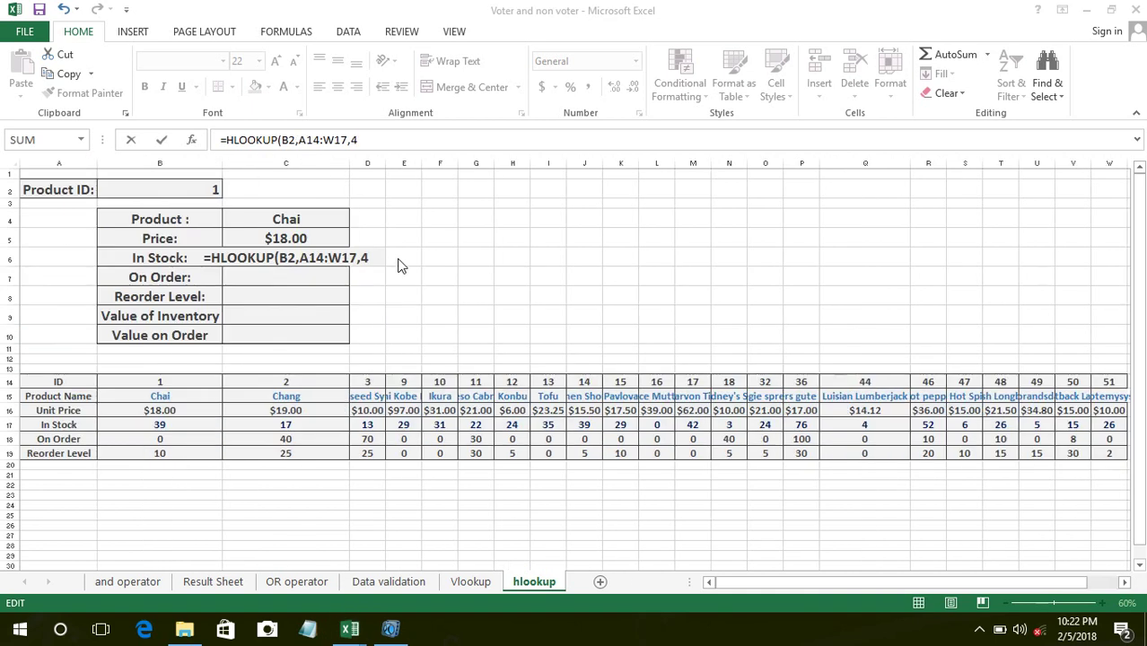
pyautogui.click(368, 258)
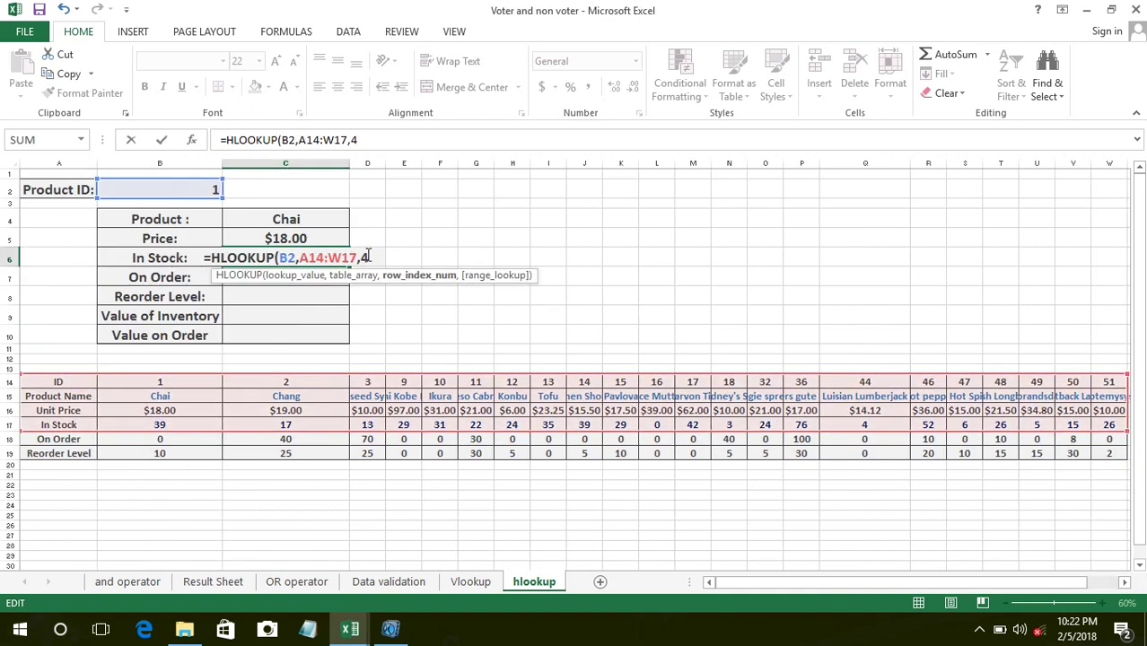
pyautogui.write(')')
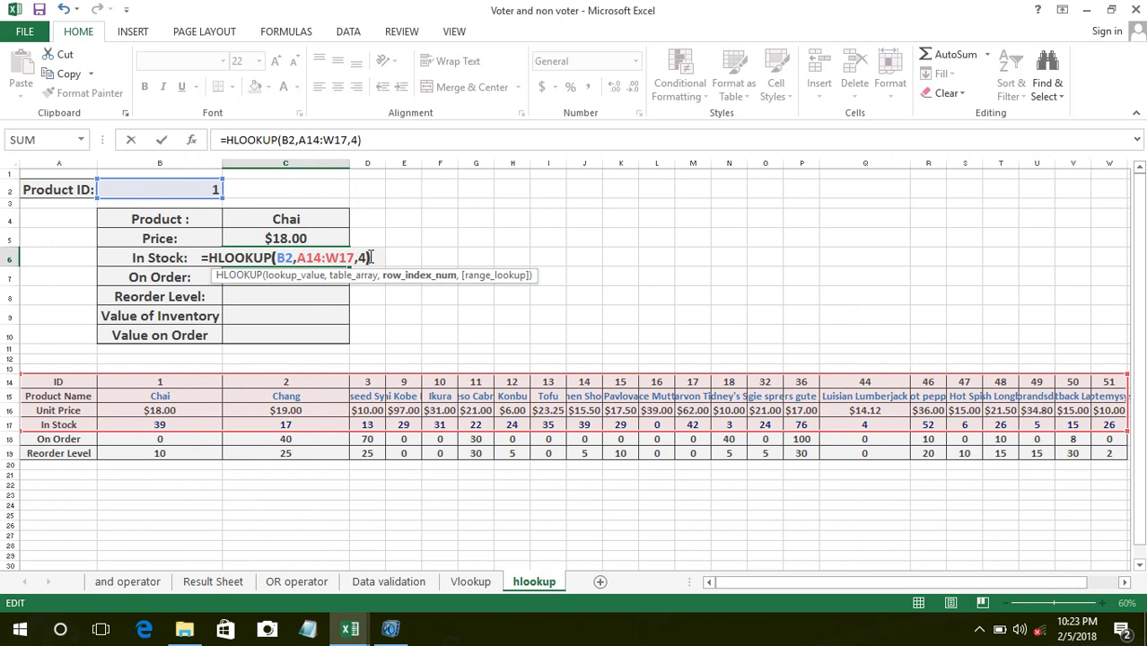
pyautogui.press('Return')
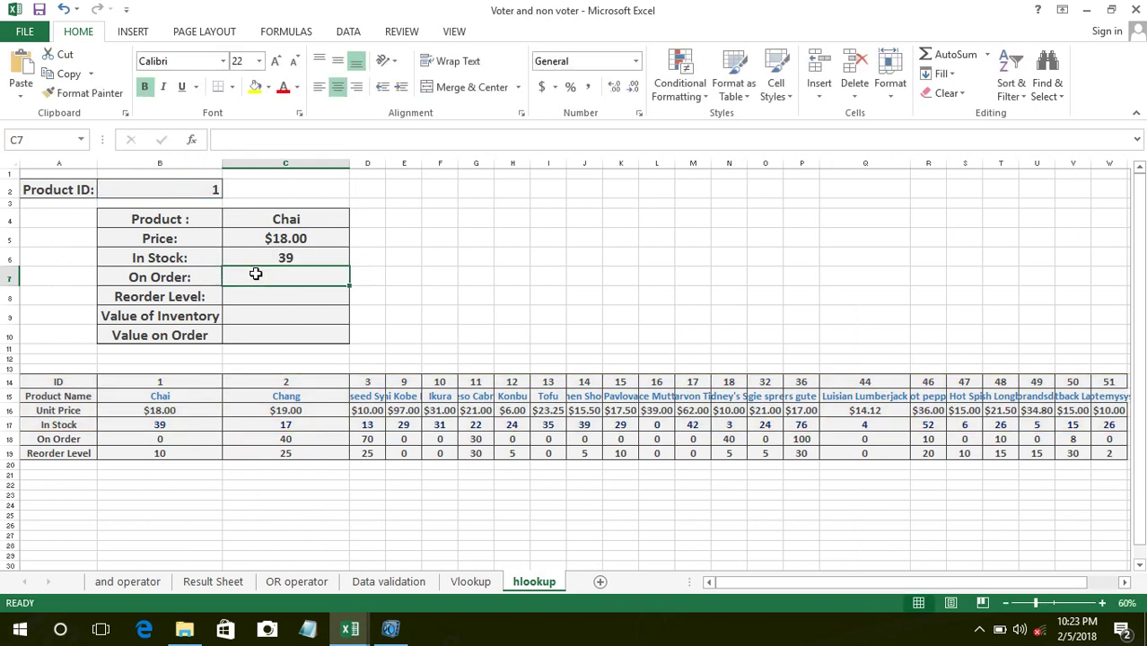
# - Enter an HLOOKUP formula in the On Order cell C7 with B2 as lookup value, A14:W18 as table array and 5 as row index
pyautogui.write('=')
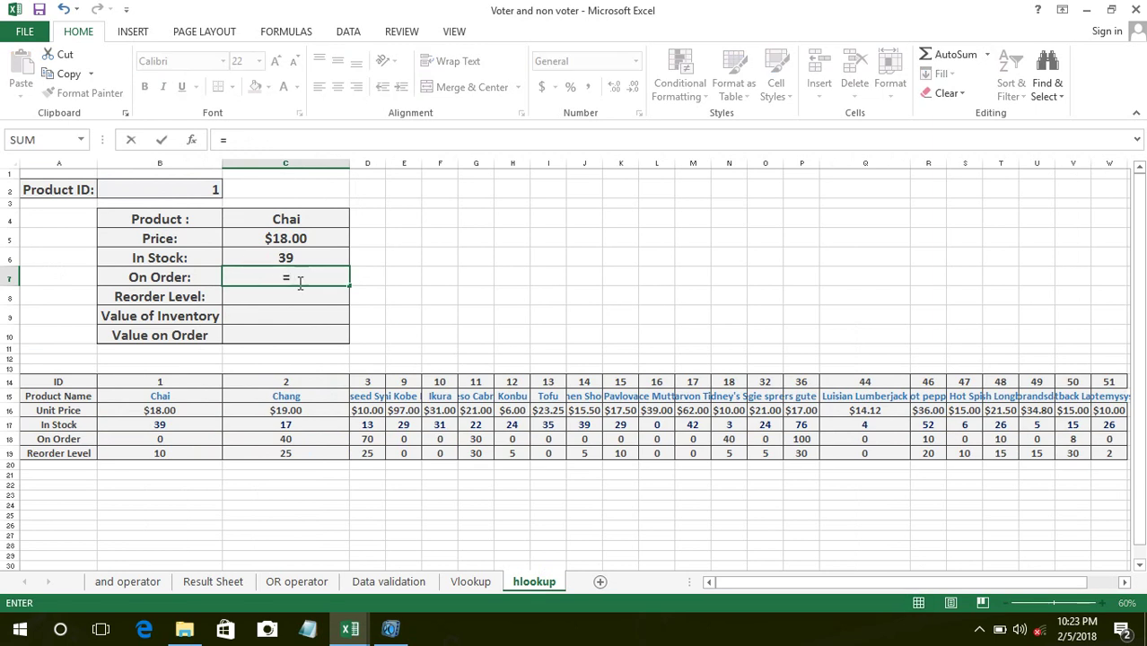
pyautogui.write('h')
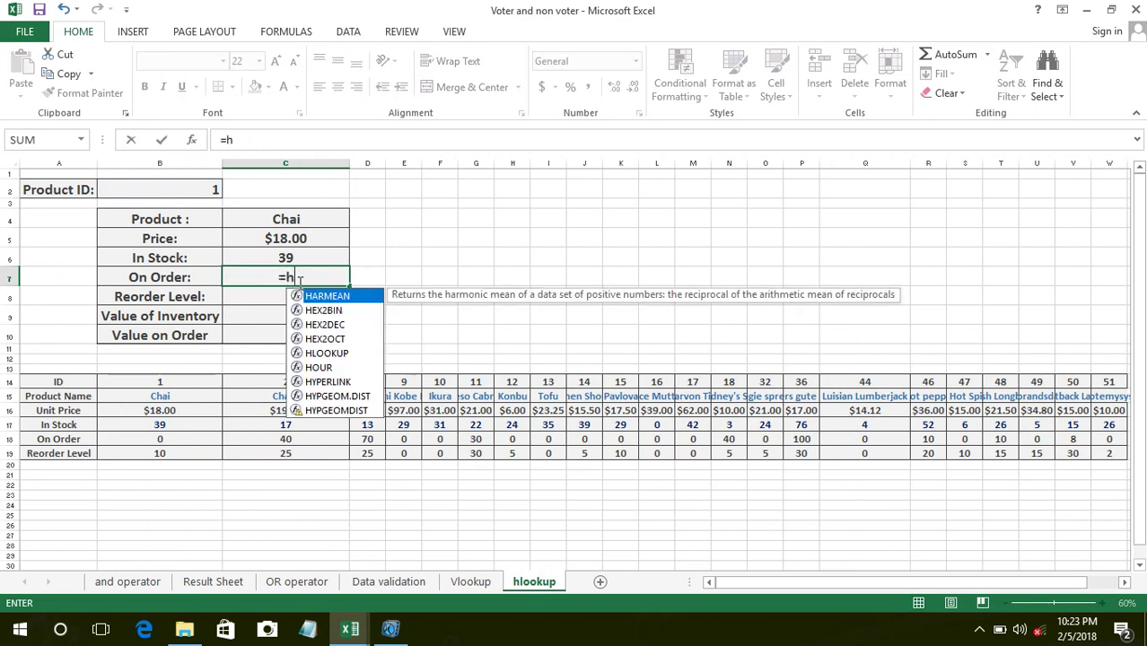
pyautogui.write('looku')
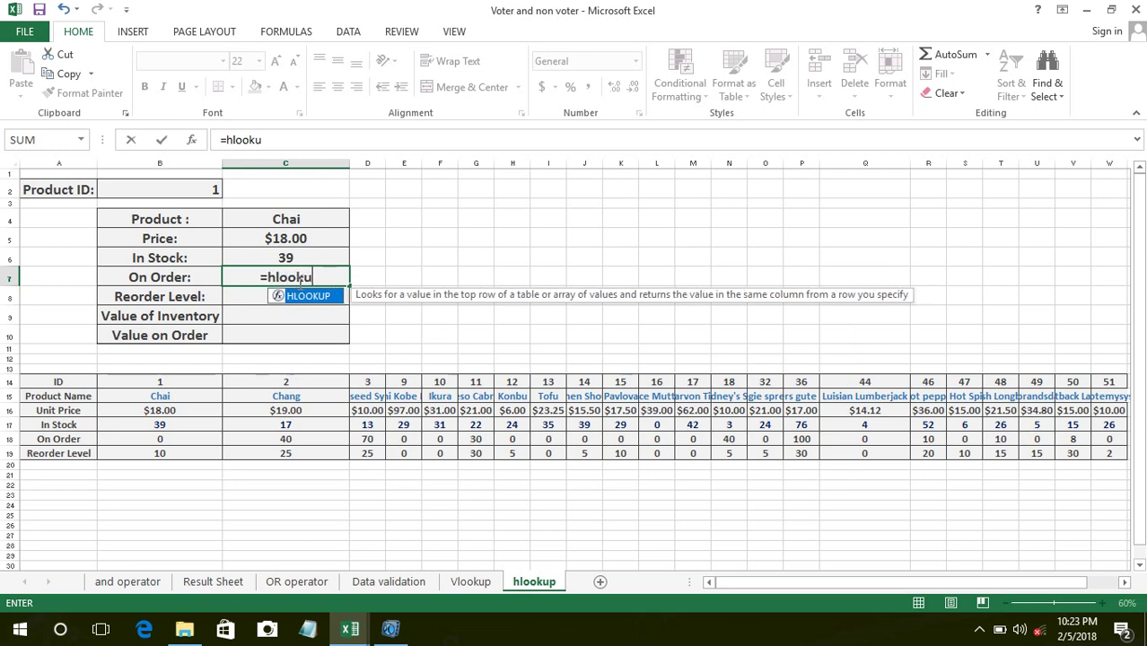
pyautogui.write('p(')
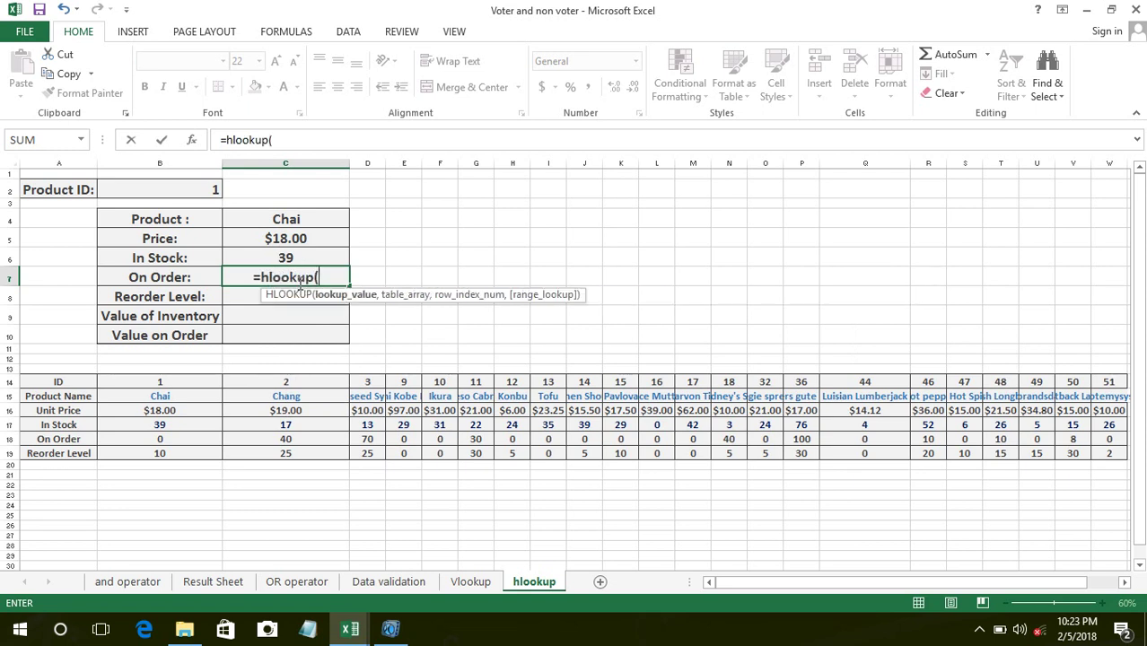
pyautogui.click(176, 195)
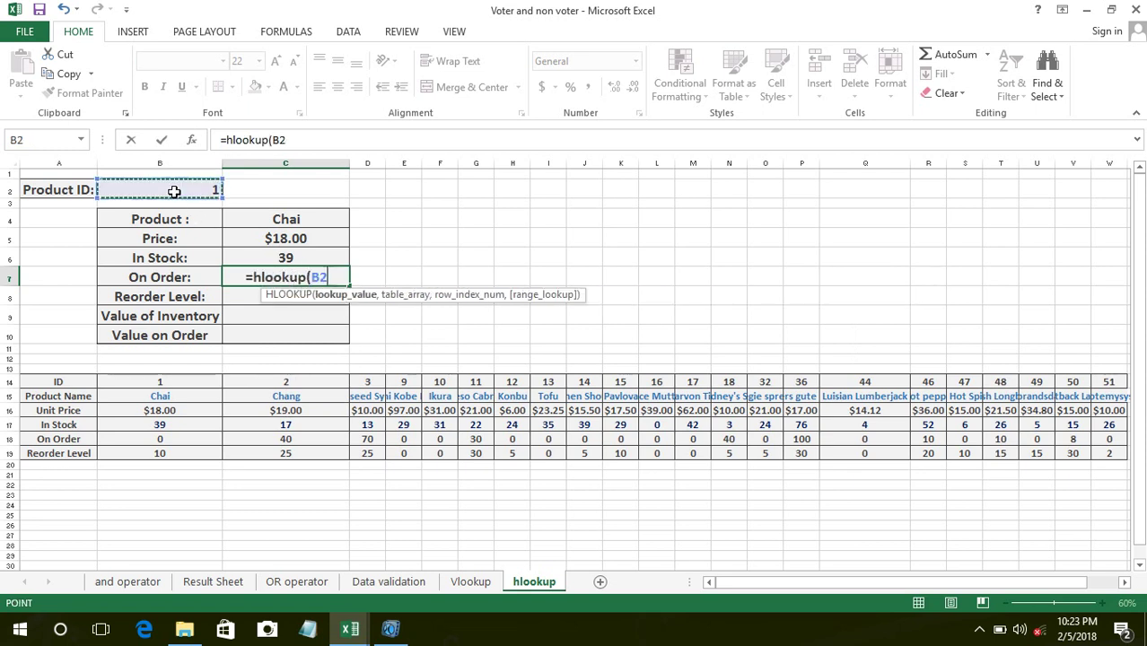
pyautogui.write(',')
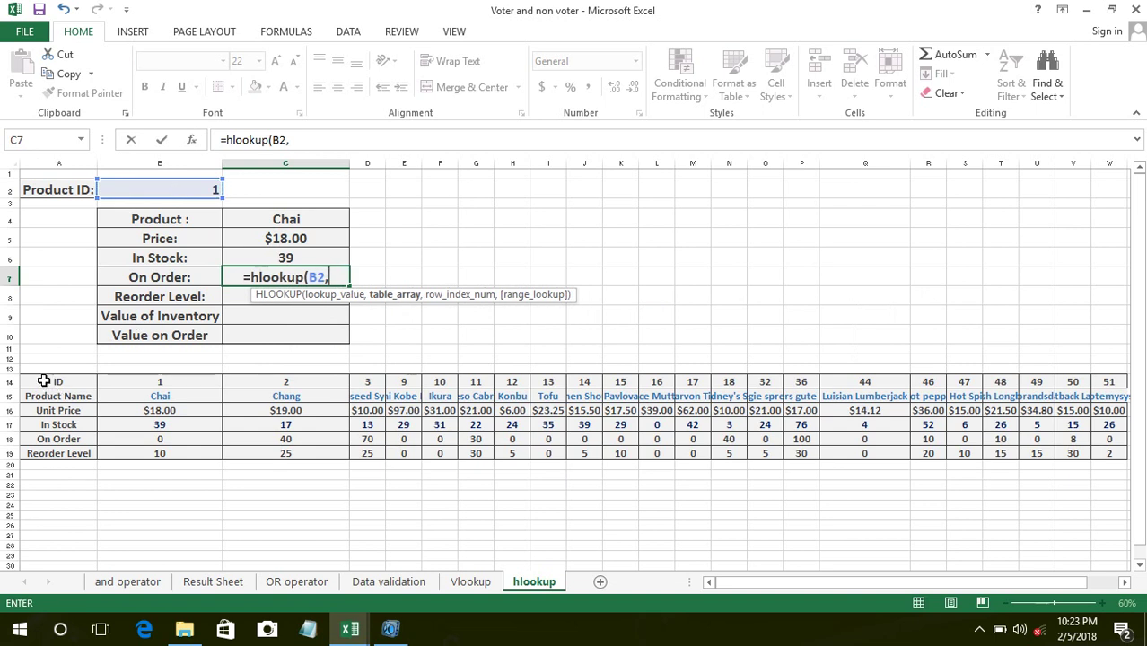
pyautogui.moveTo(43, 380); pyautogui.dragTo(556, 441)
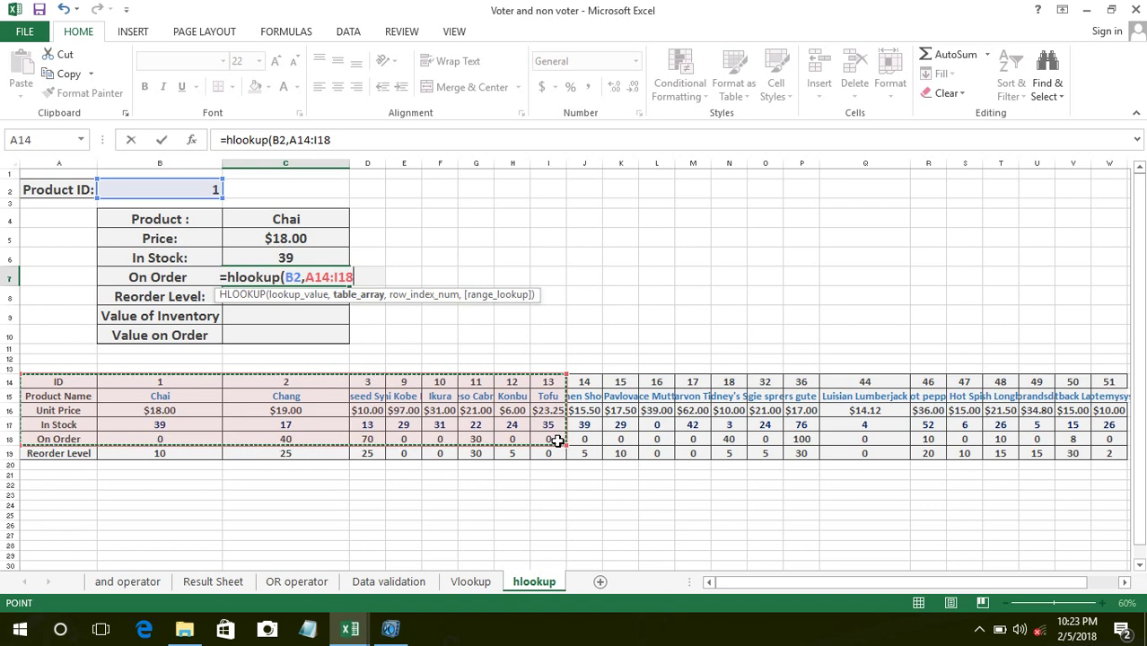
pyautogui.hotkey('ctrl', 'shift', 'Right')
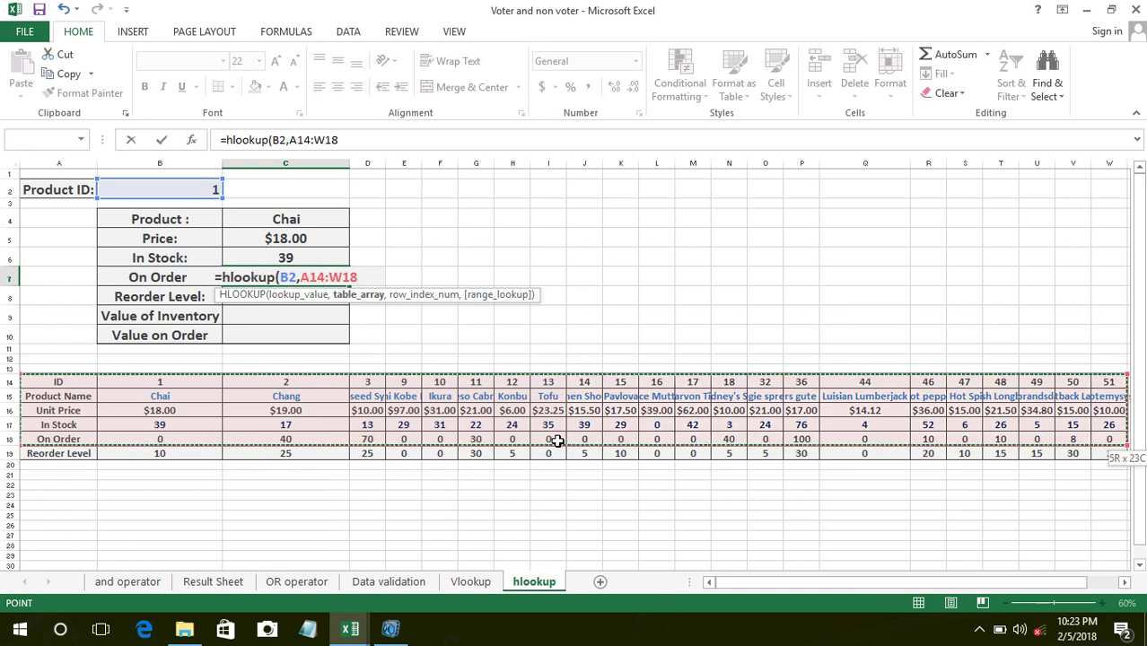
pyautogui.write(',5')
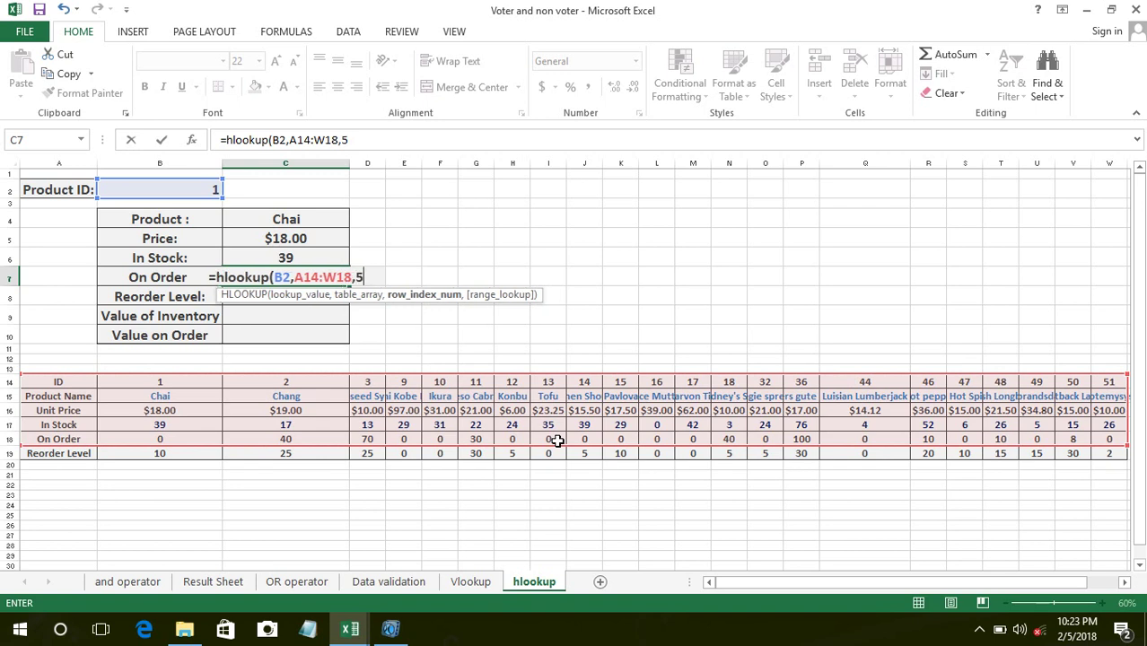
pyautogui.write(')')
pyautogui.press('Return')
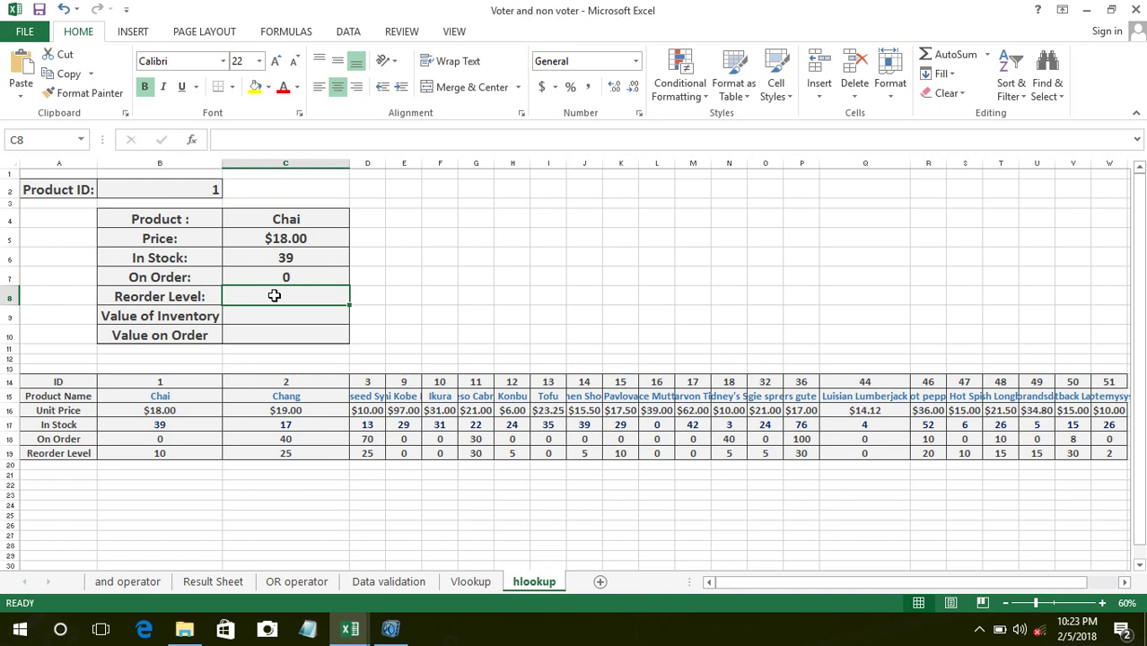
# - Enter an HLOOKUP formula in the Reorder Level cell C8 with B2 as lookup value, A14:W19 as table array and 6 as row index
pyautogui.write('=')
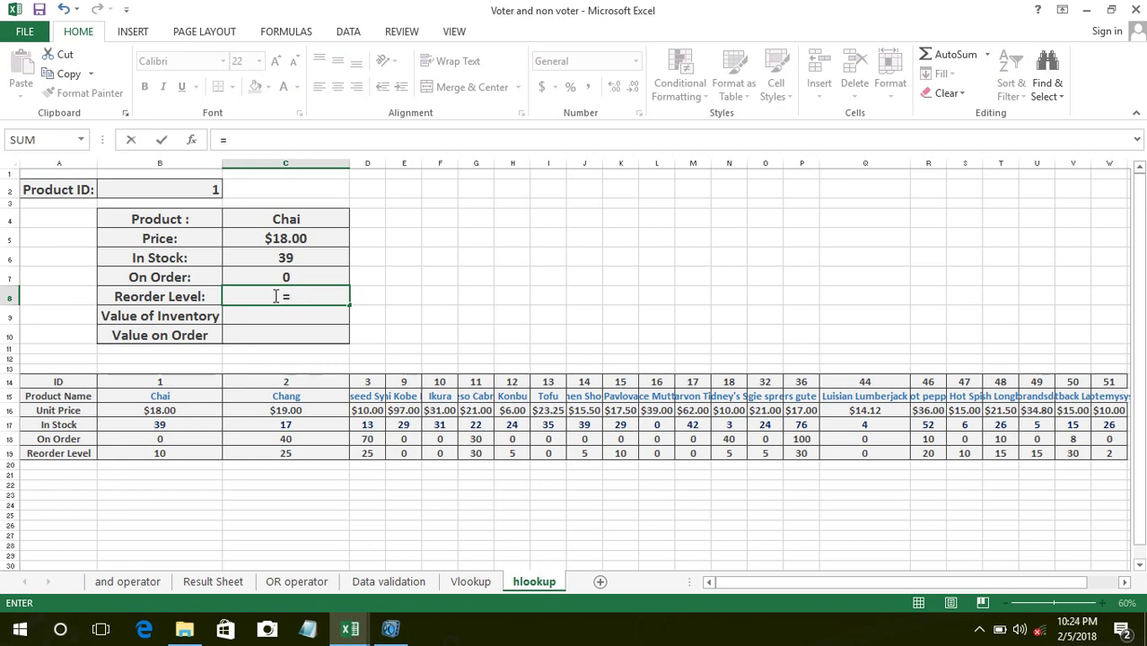
pyautogui.write('hloo')
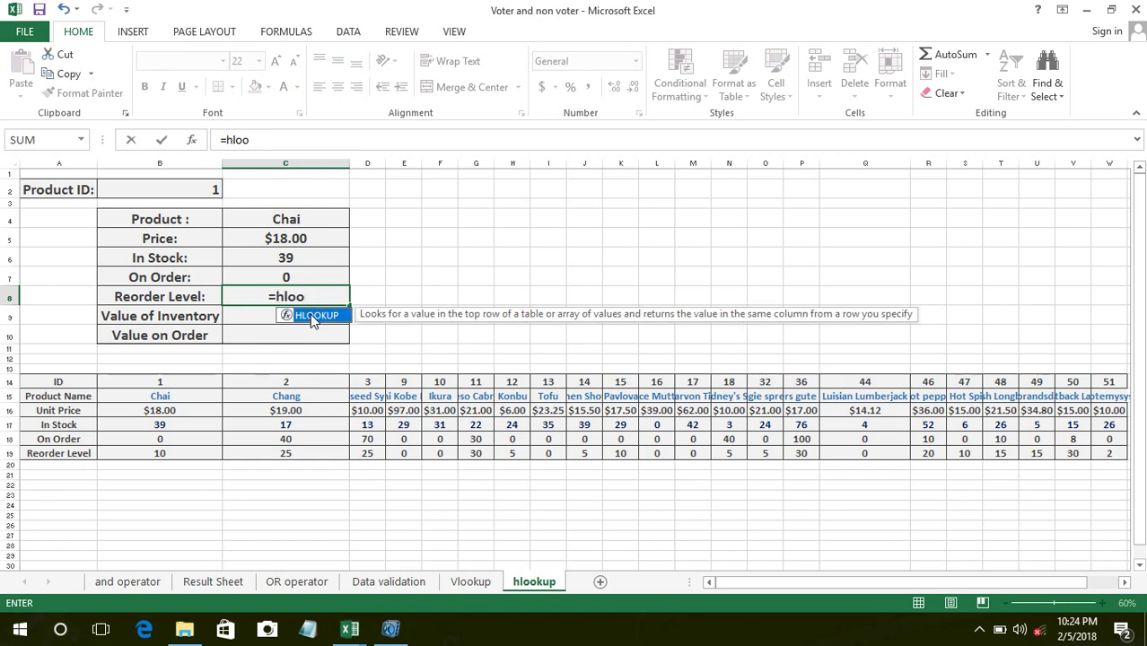
pyautogui.doubleClick(312, 316)
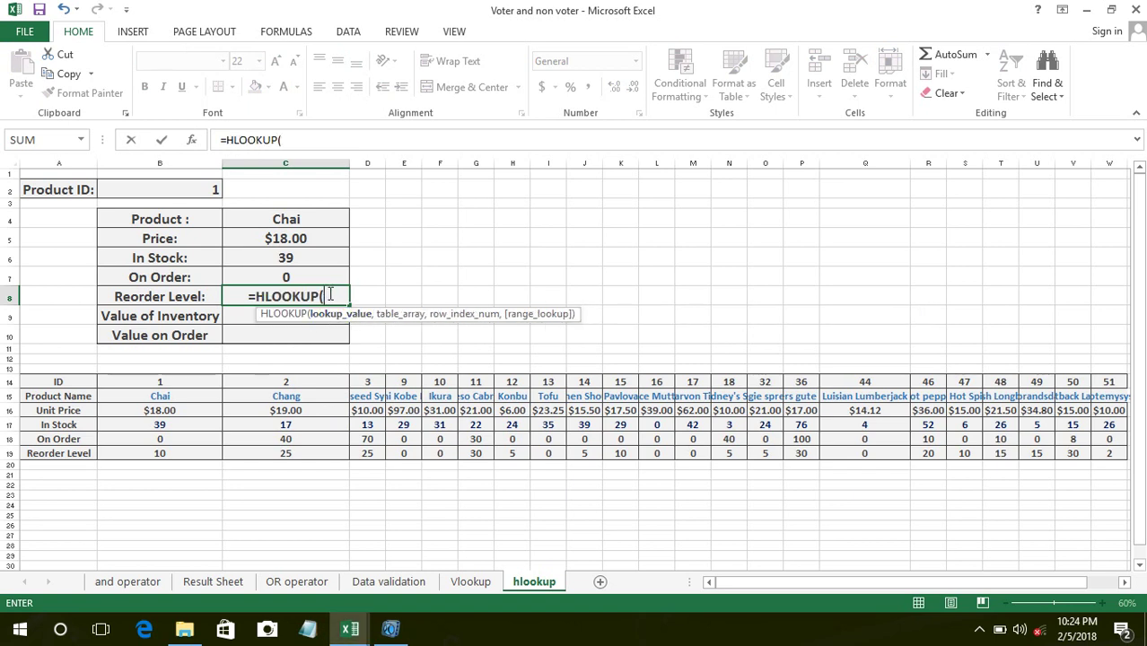
pyautogui.click(149, 190)
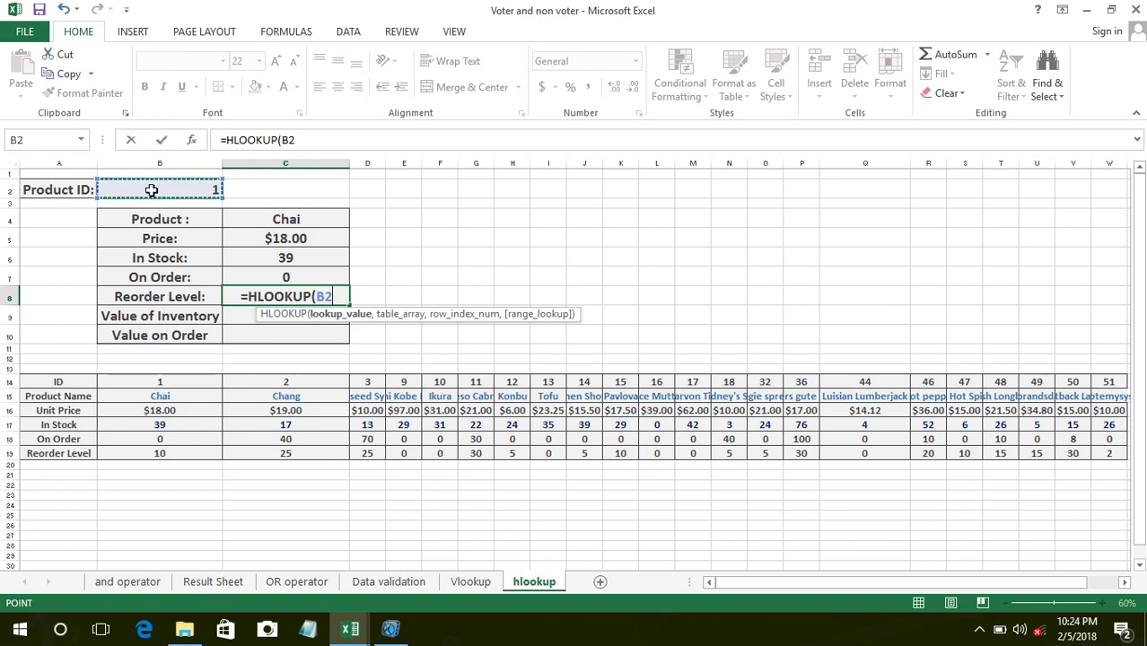
pyautogui.write(',')
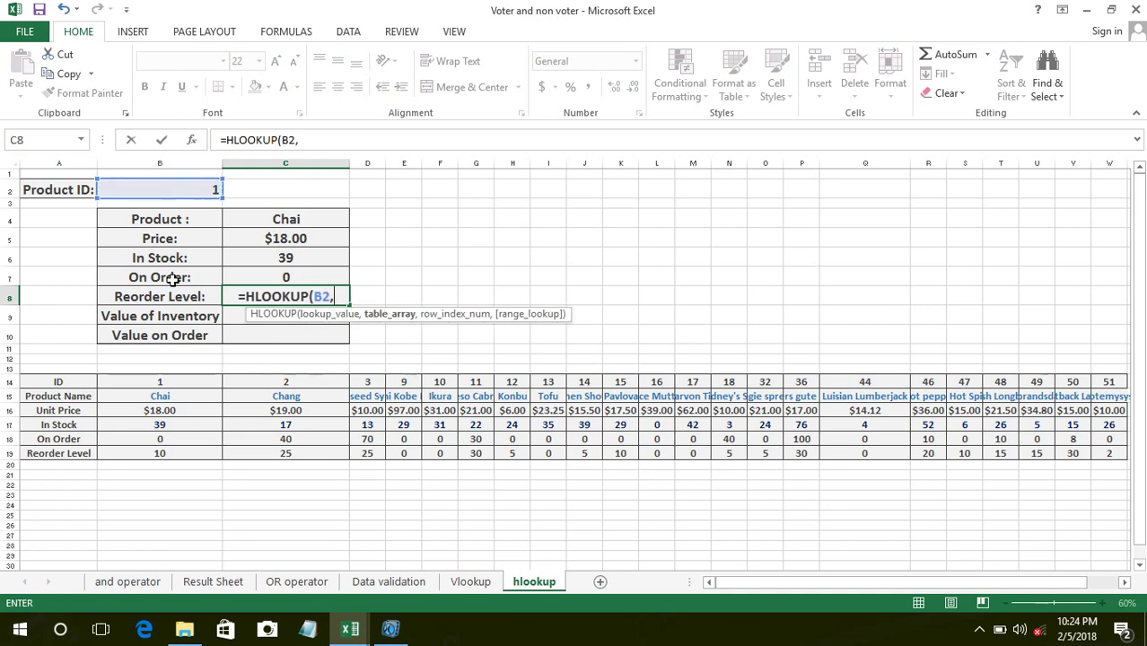
pyautogui.moveTo(37, 378); pyautogui.dragTo(287, 457)
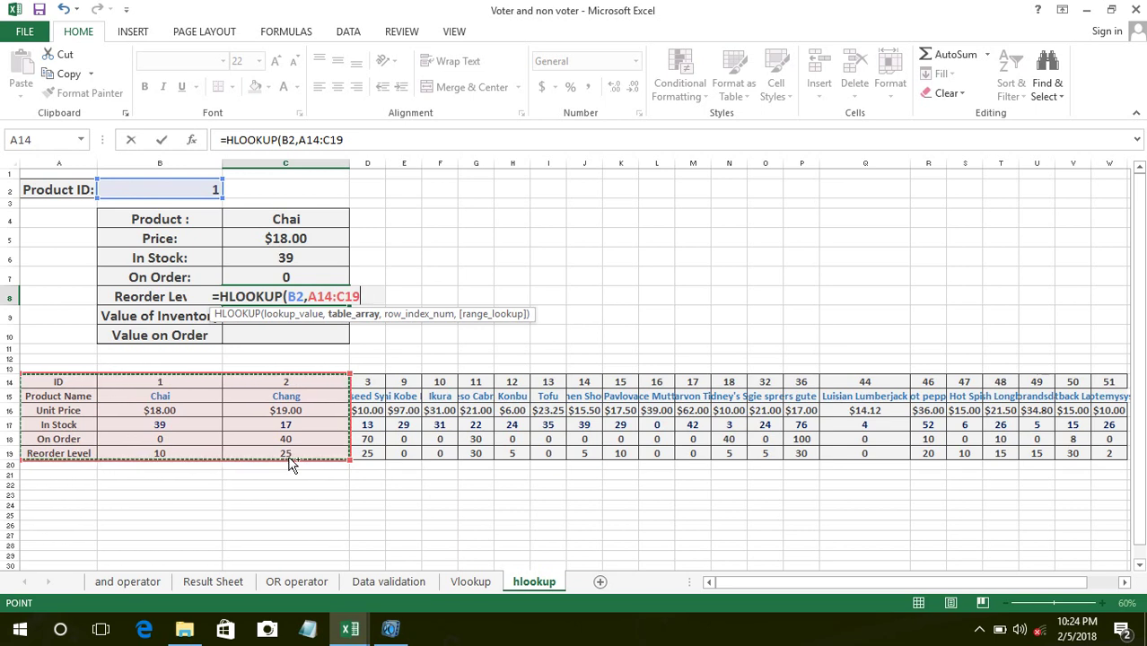
pyautogui.hotkey('ctrl', 'shift', 'Right')
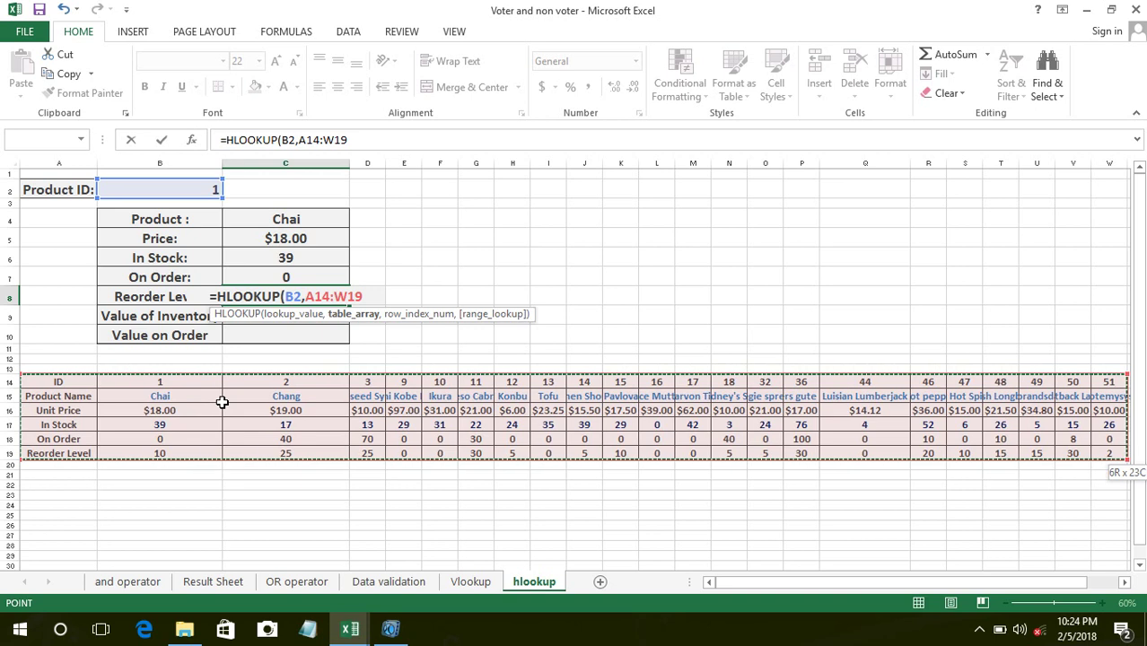
pyautogui.write(',6')
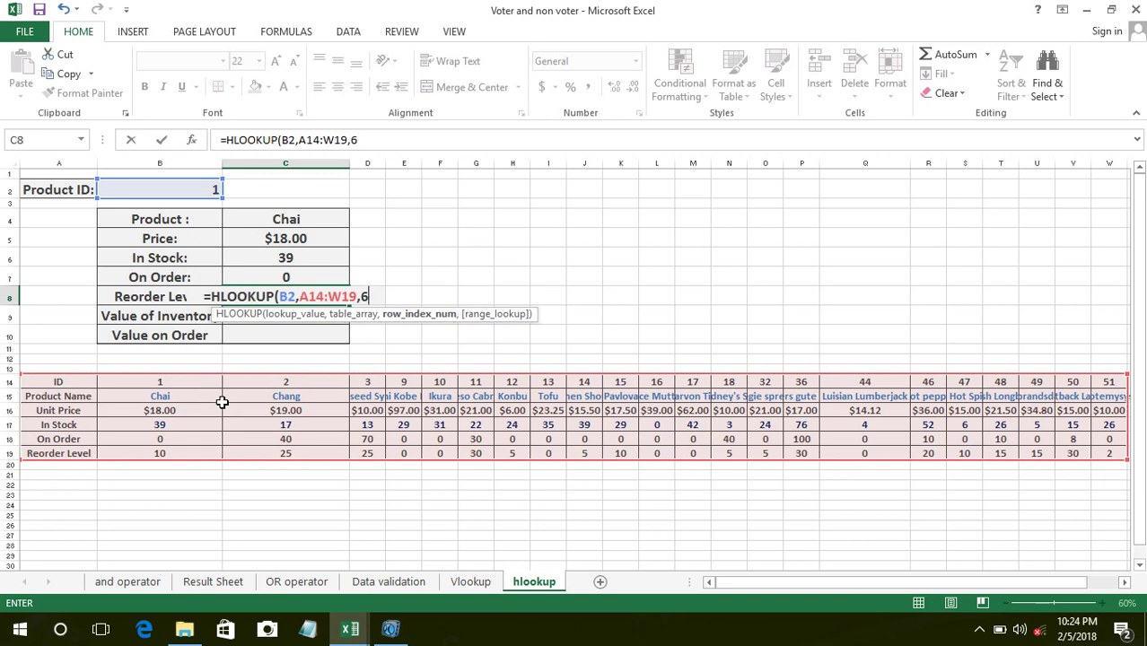
pyautogui.write(')')
pyautogui.press('Return')
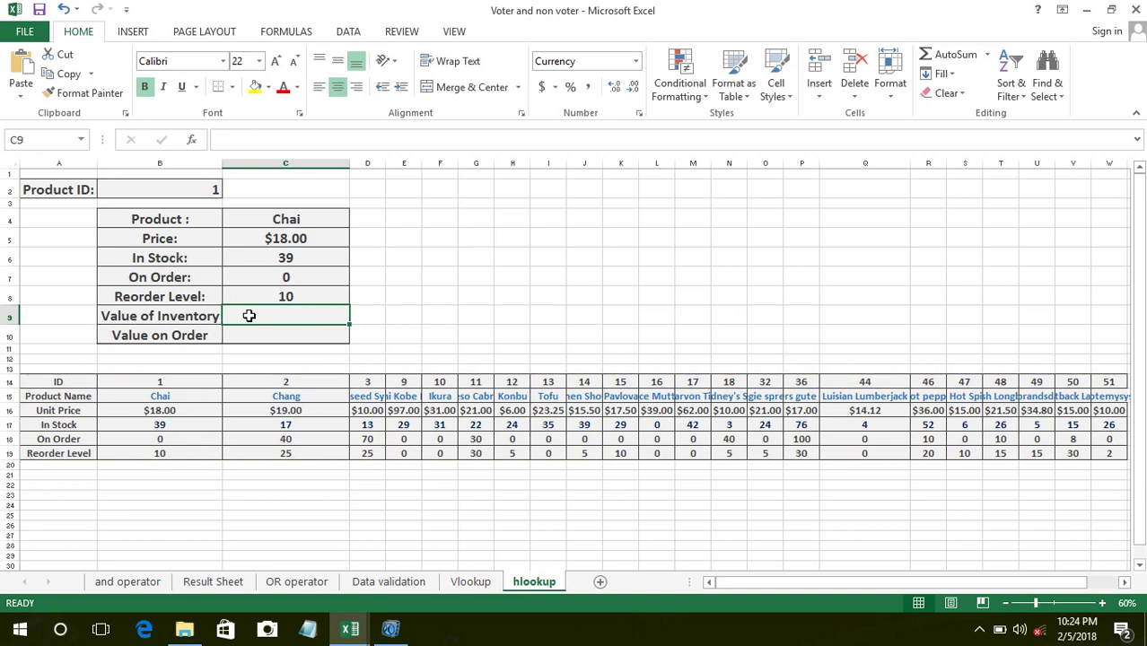
# - Try to calculate the Value of Inventory in C9 by entering c5*c6 without an equals sign
pyautogui.click(270, 237)
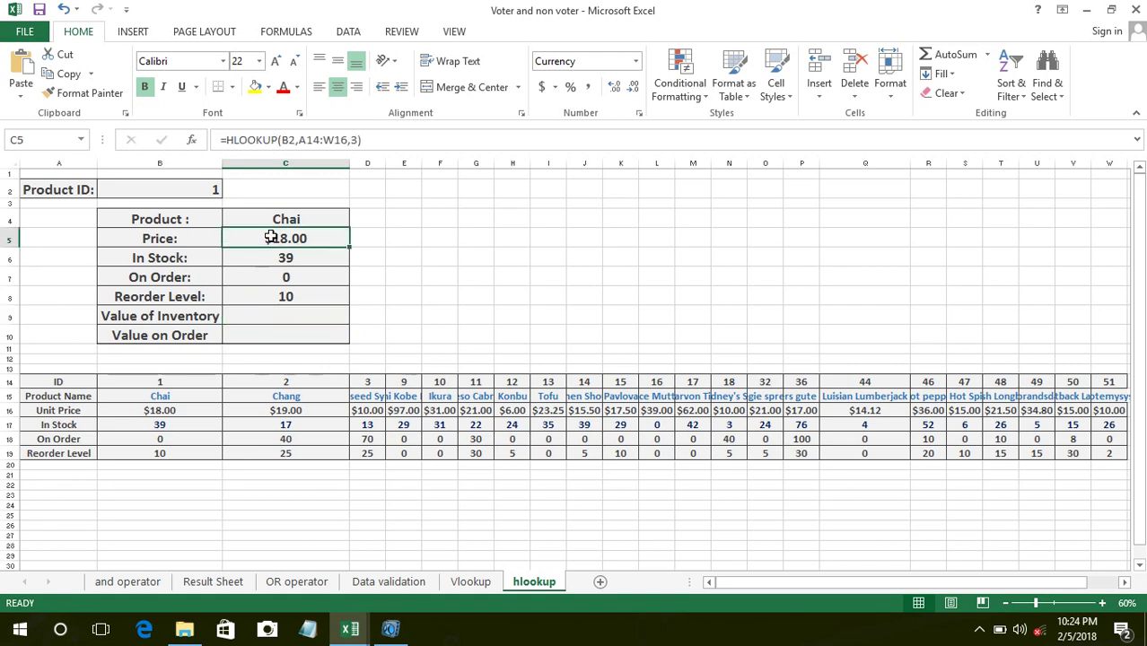
pyautogui.press('Return')
pyautogui.click(275, 316)
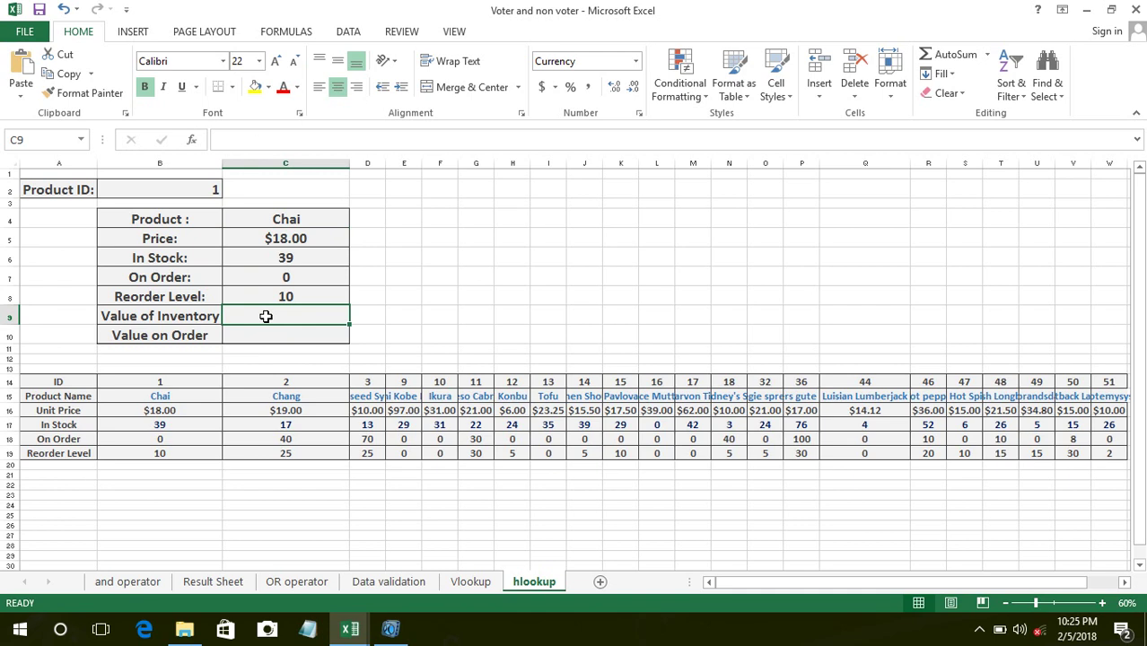
pyautogui.click(280, 235)
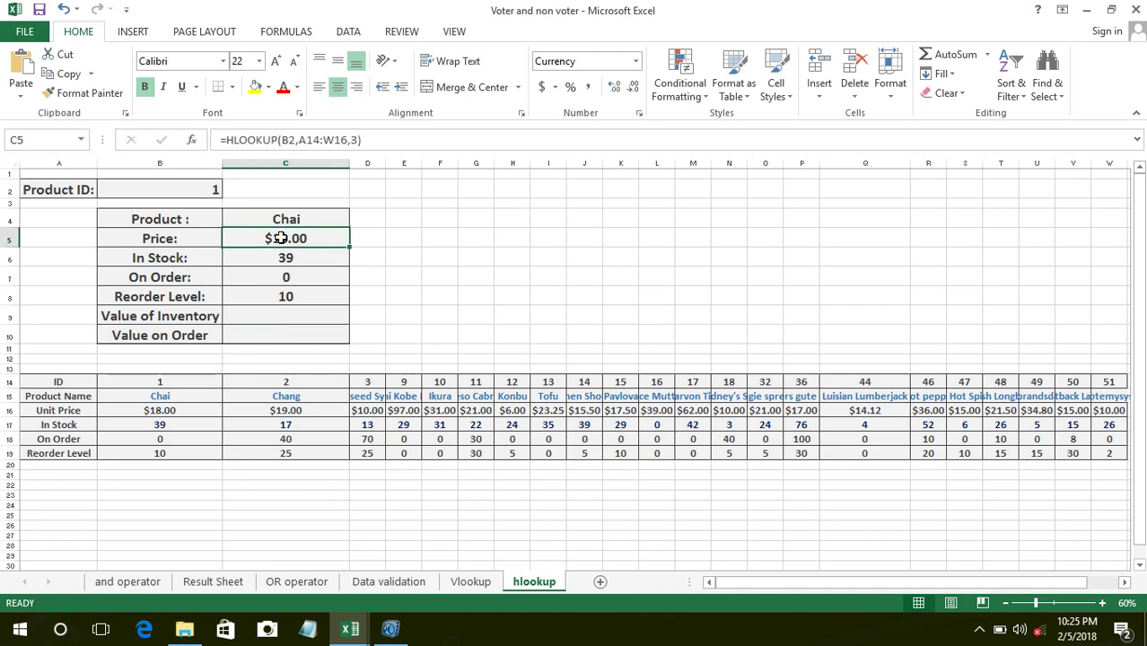
pyautogui.click(274, 319)
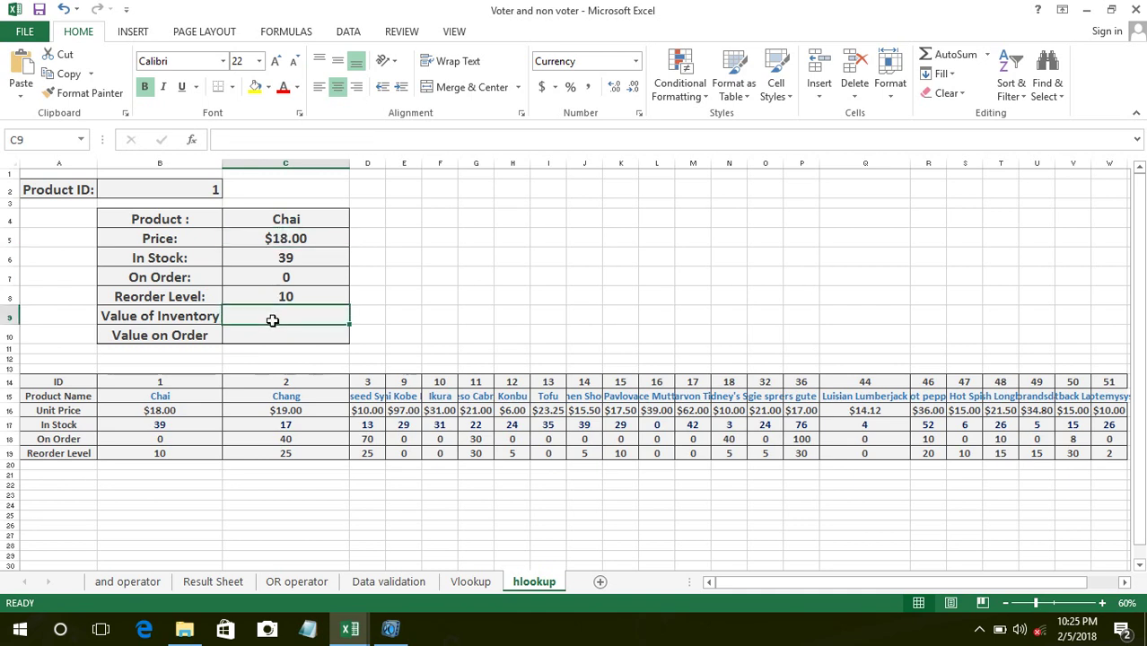
pyautogui.write('c5')
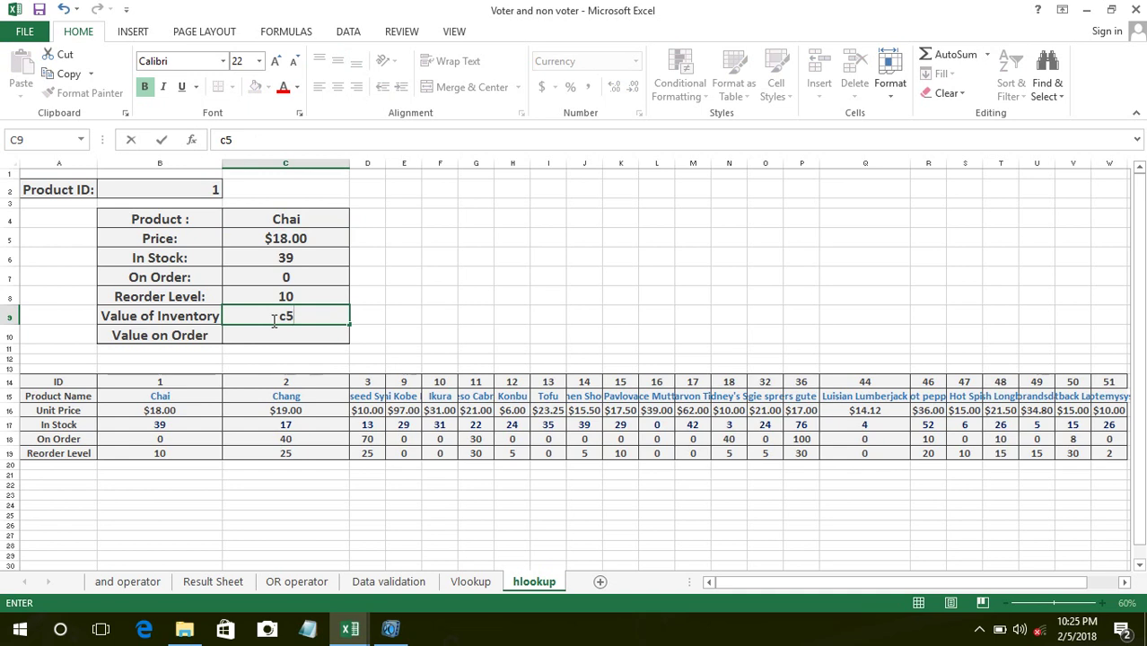
pyautogui.write('*')
pyautogui.click(261, 260)
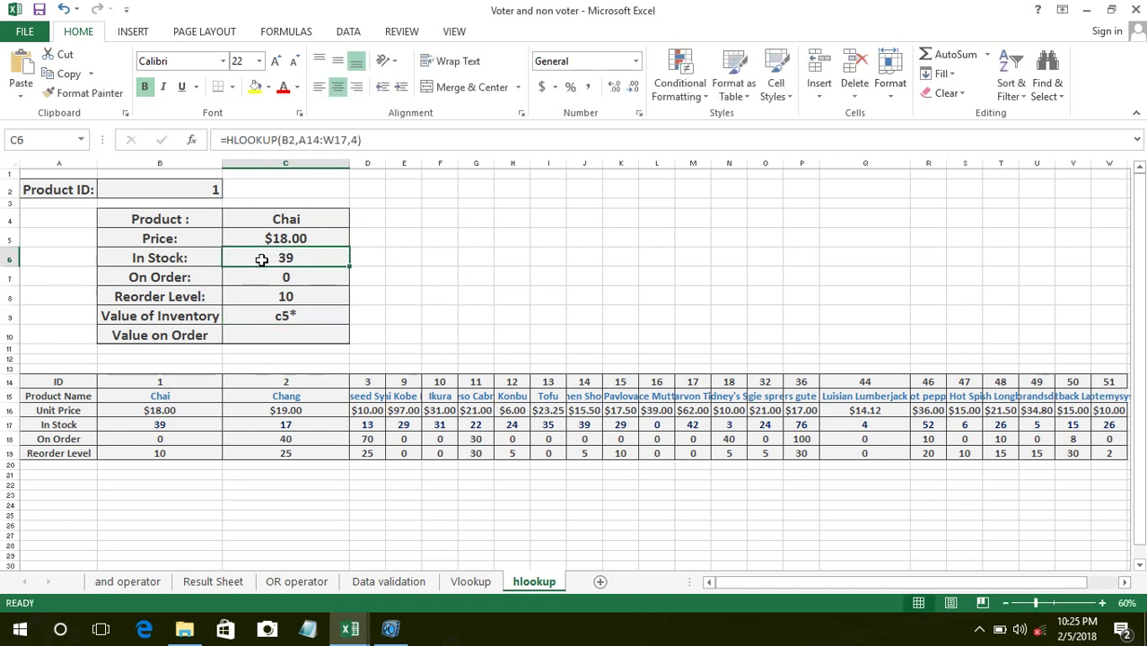
pyautogui.click(314, 313)
pyautogui.doubleClick(315, 315)
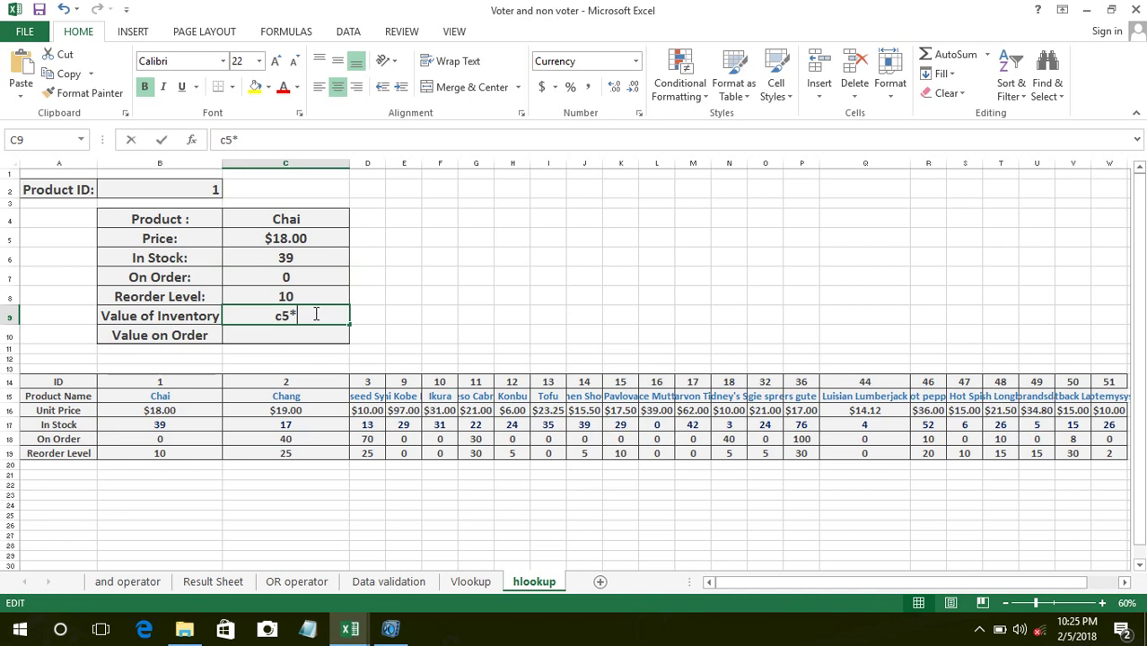
pyautogui.write('c')
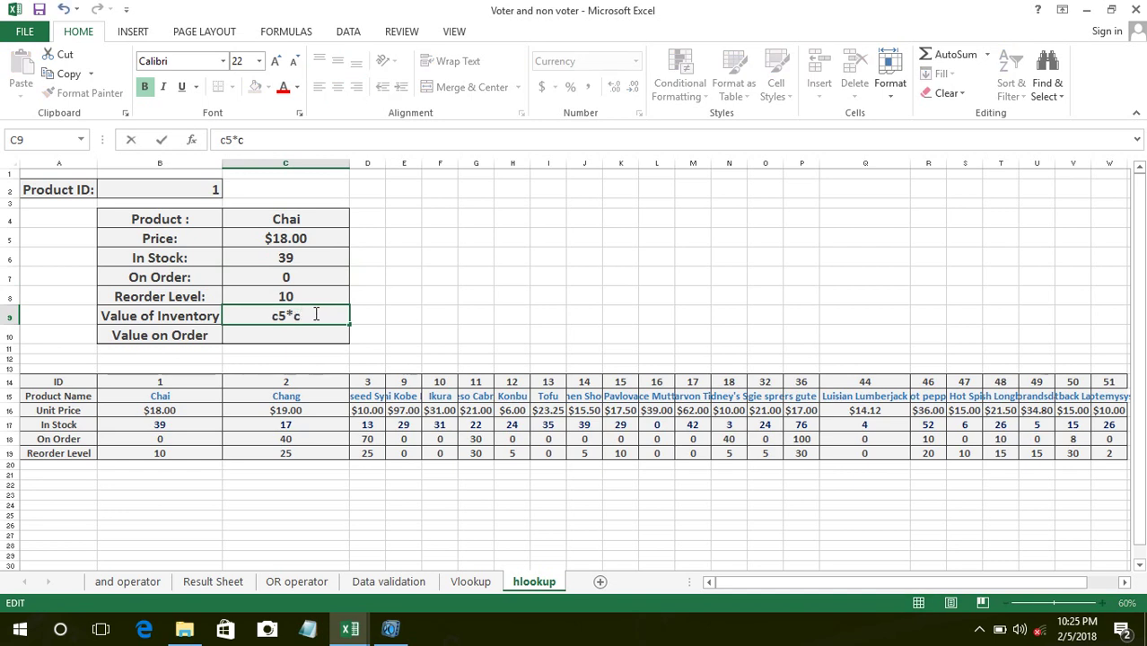
pyautogui.write('6')
pyautogui.press('Return')
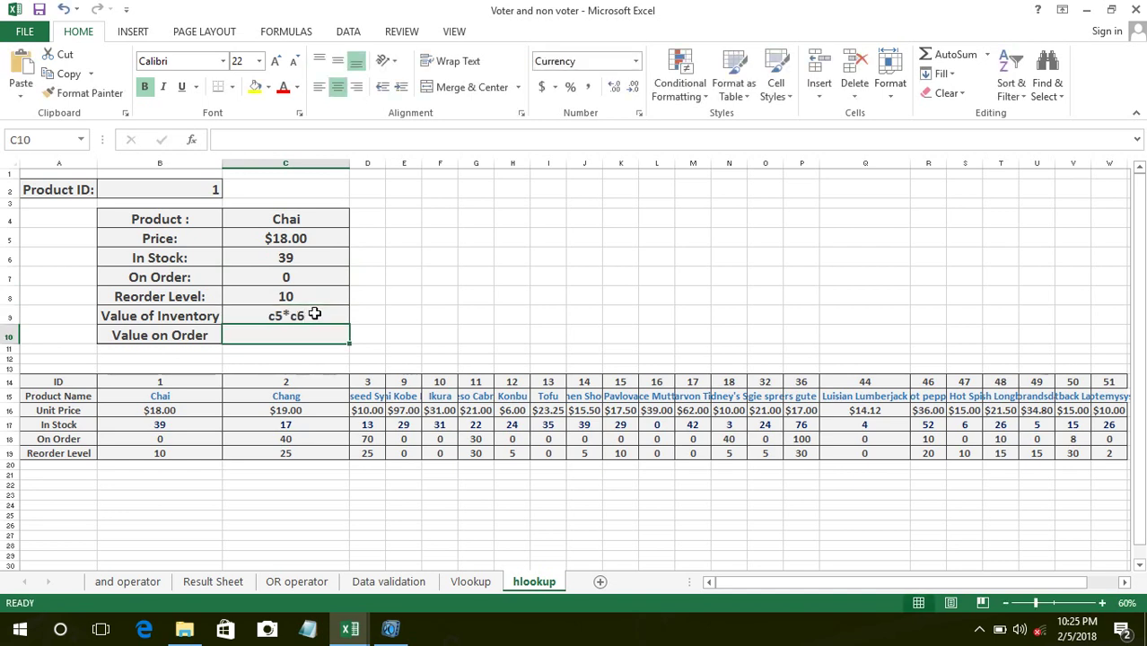
# - Replace the text in the Value of Inventory cell C9 with the formula =C5*C6
pyautogui.click(314, 313)
pyautogui.doubleClick(315, 313)
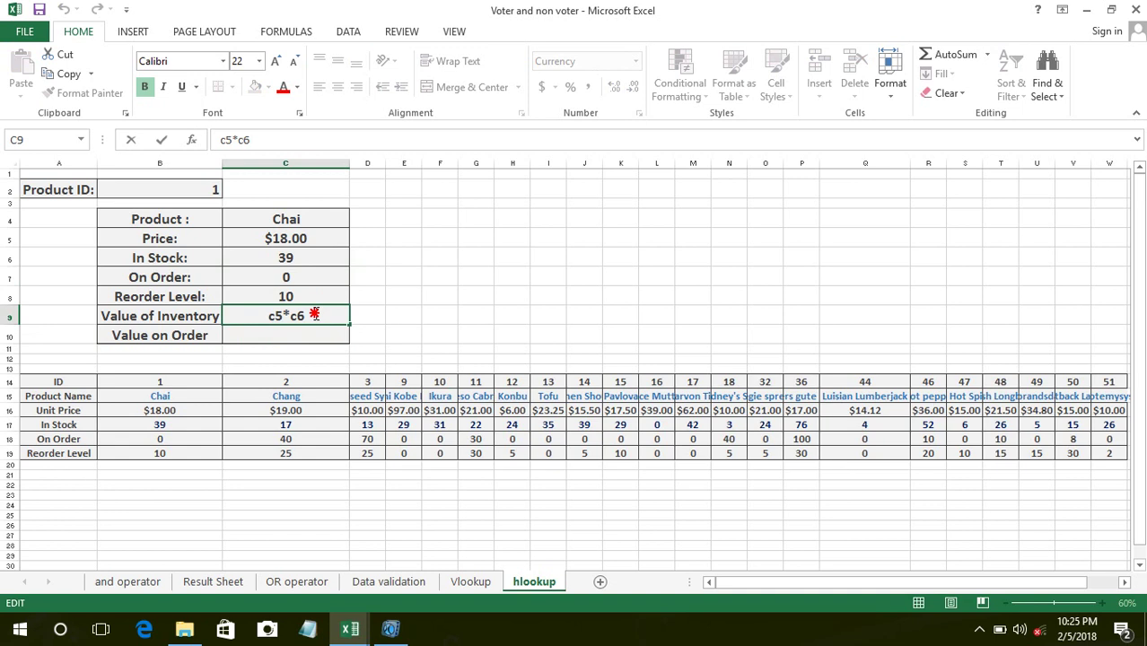
pyautogui.moveTo(314, 313); pyautogui.dragTo(265, 312)
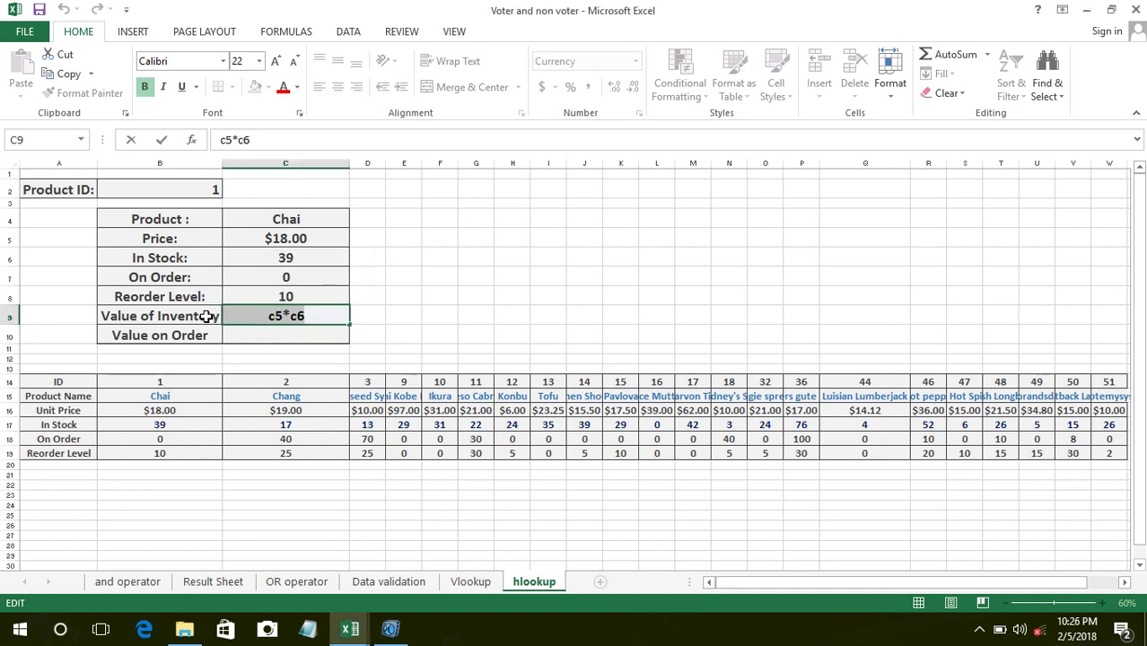
pyautogui.press('BackSpace')
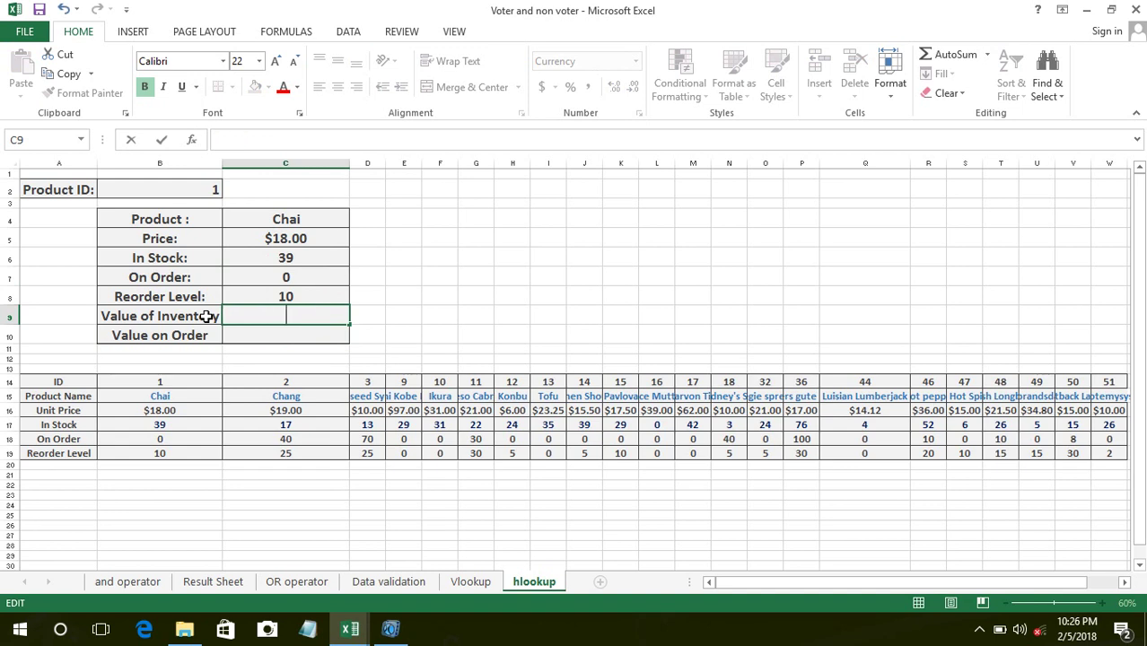
pyautogui.write('=')
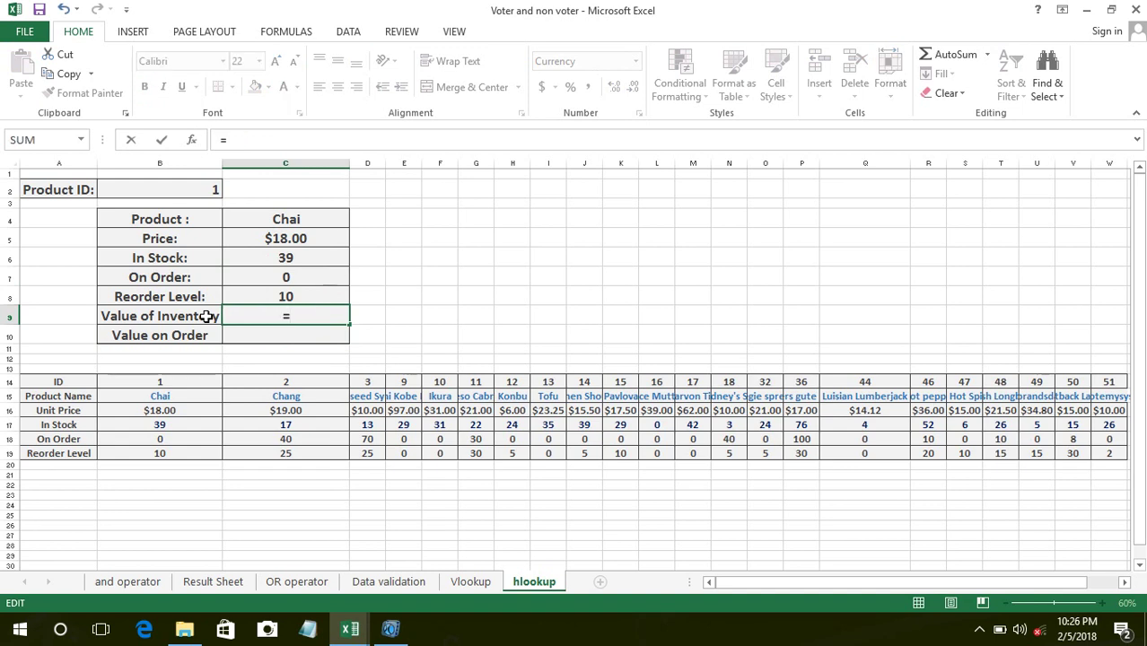
pyautogui.click(261, 240)
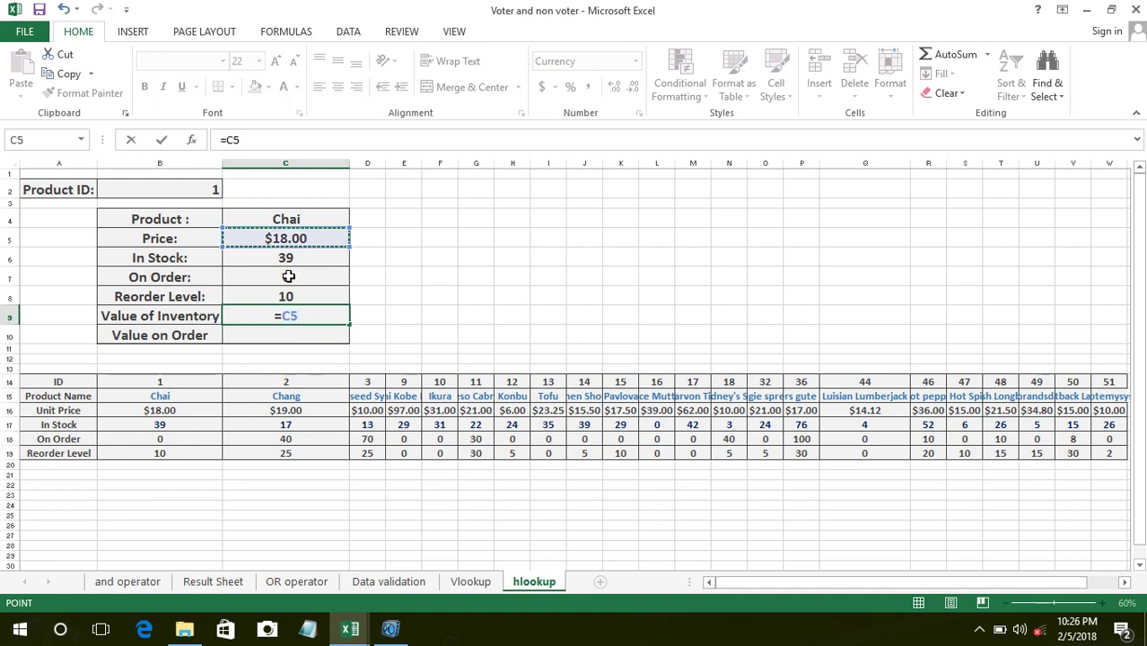
pyautogui.write('*')
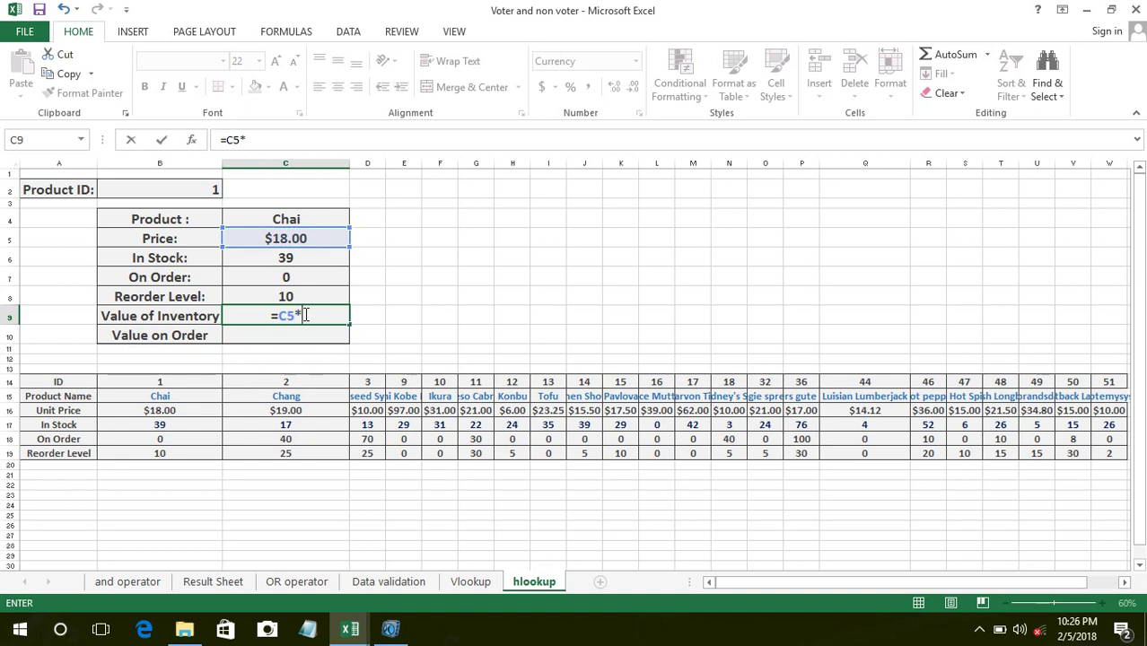
pyautogui.click(292, 257)
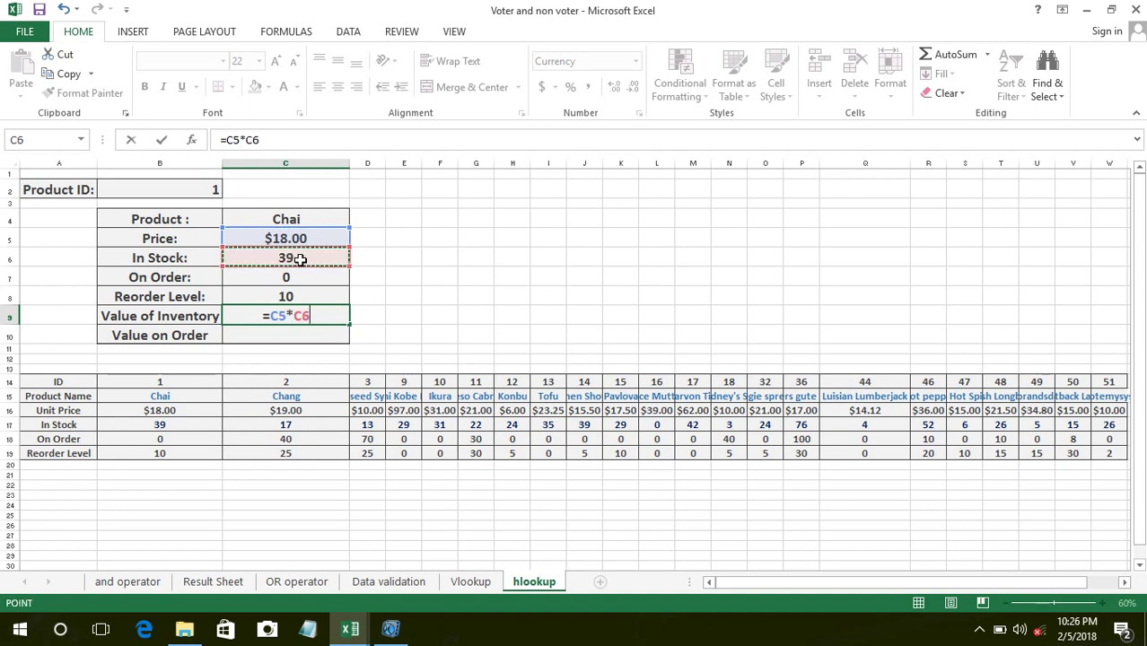
pyautogui.press('Return')
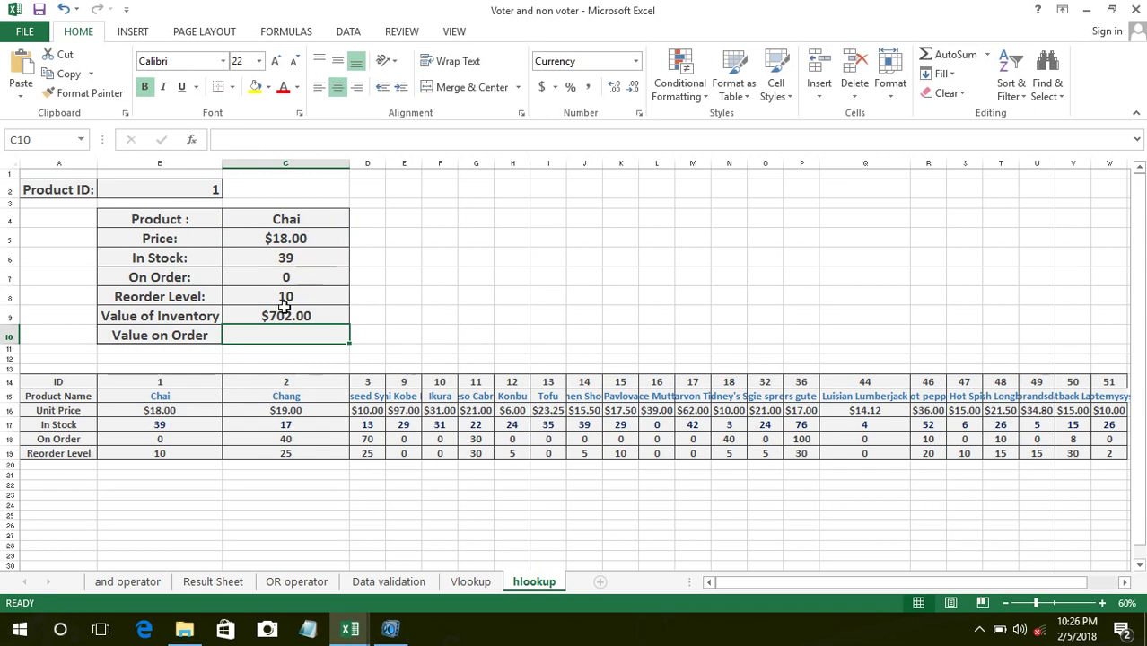
# - Enter the formula =C5*C7 in the Value on Order cell C10
pyautogui.write('=')
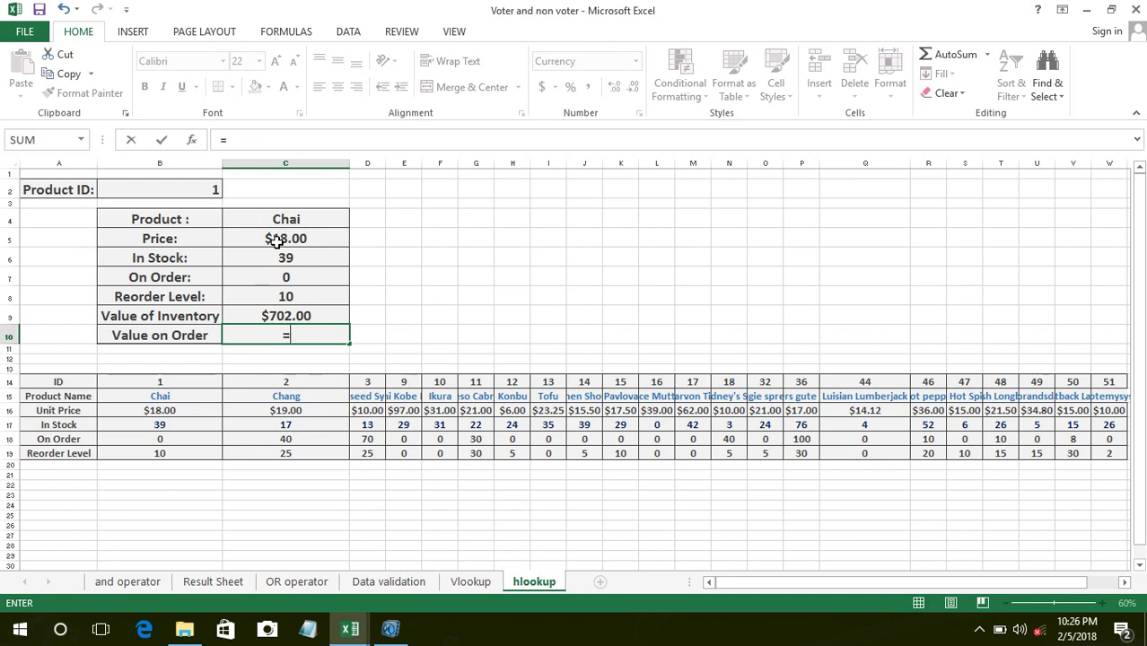
pyautogui.click(278, 241)
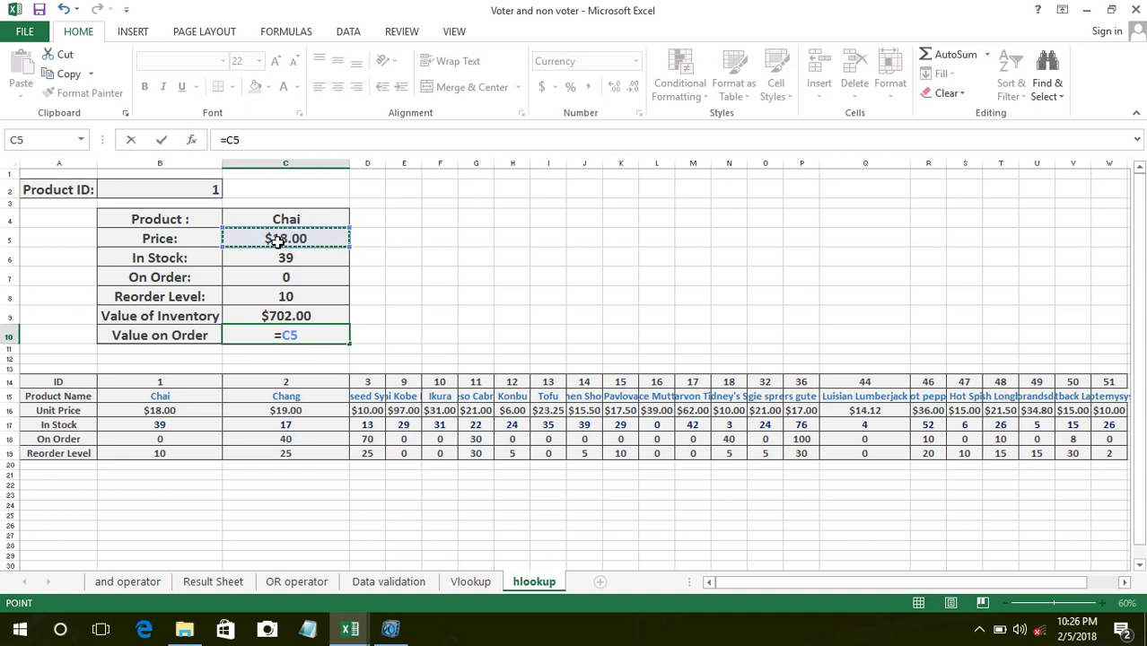
pyautogui.write('*')
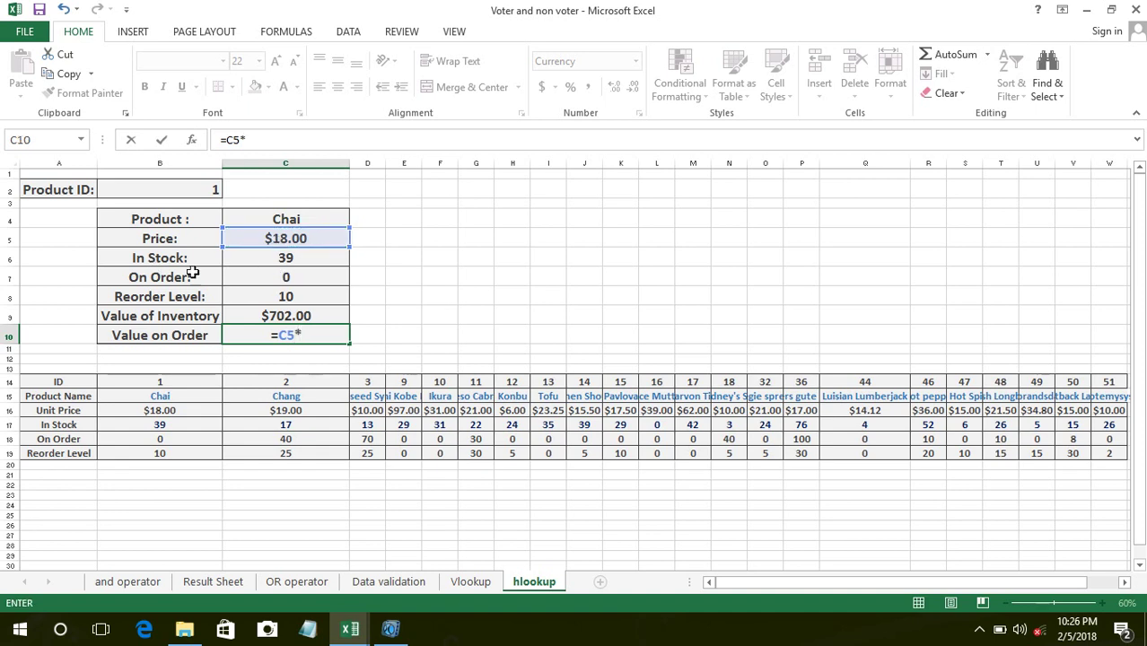
pyautogui.click(278, 279)
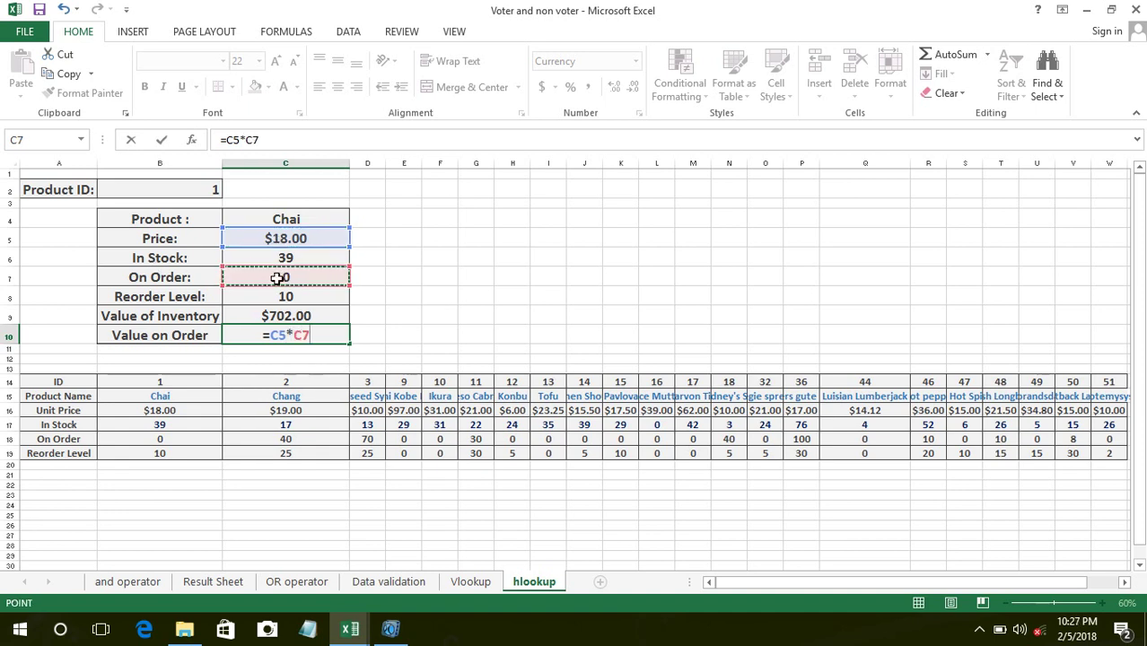
pyautogui.press('Return')
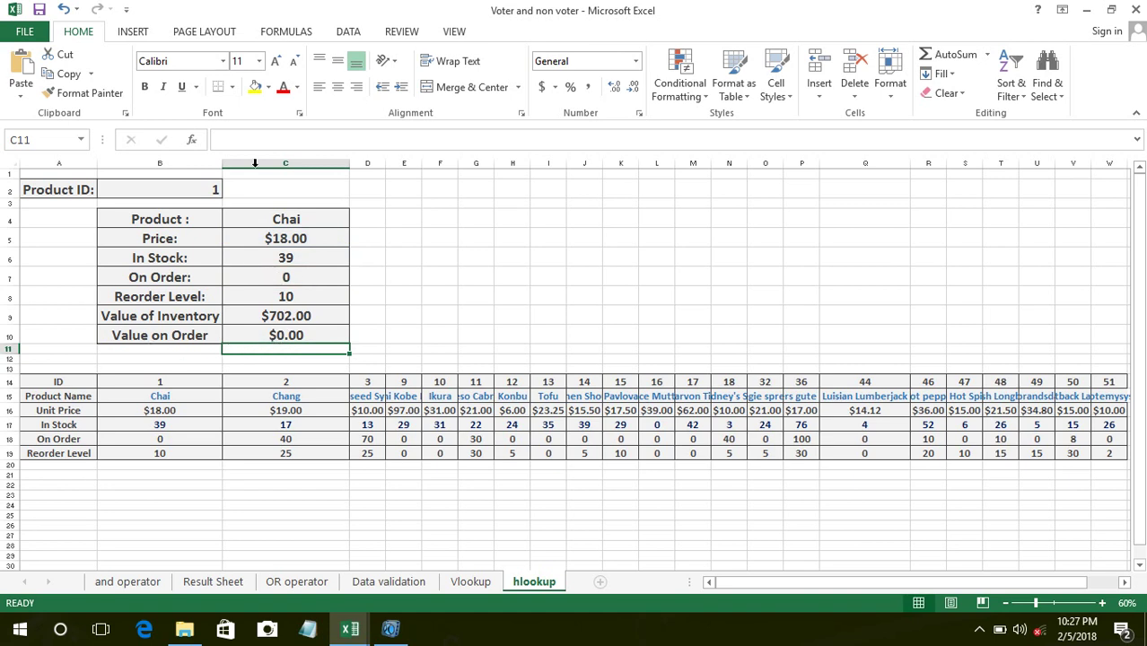
pyautogui.click(382, 515)
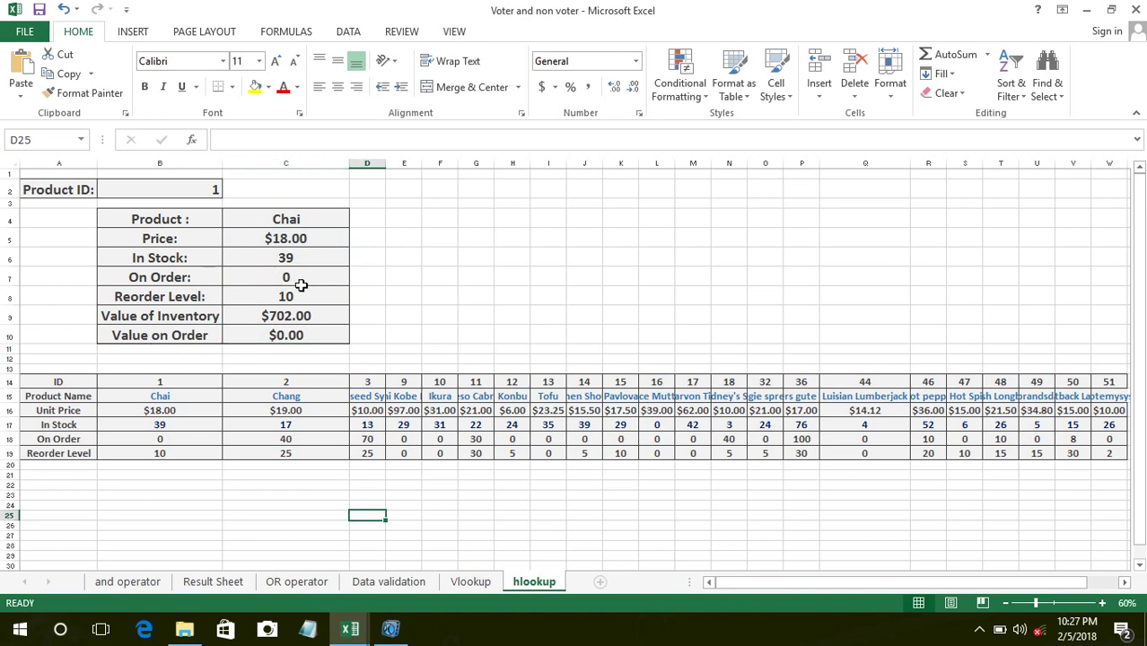
# - Change the Product ID in B2 to 48 to test the lookup form with another product
pyautogui.doubleClick(192, 190)
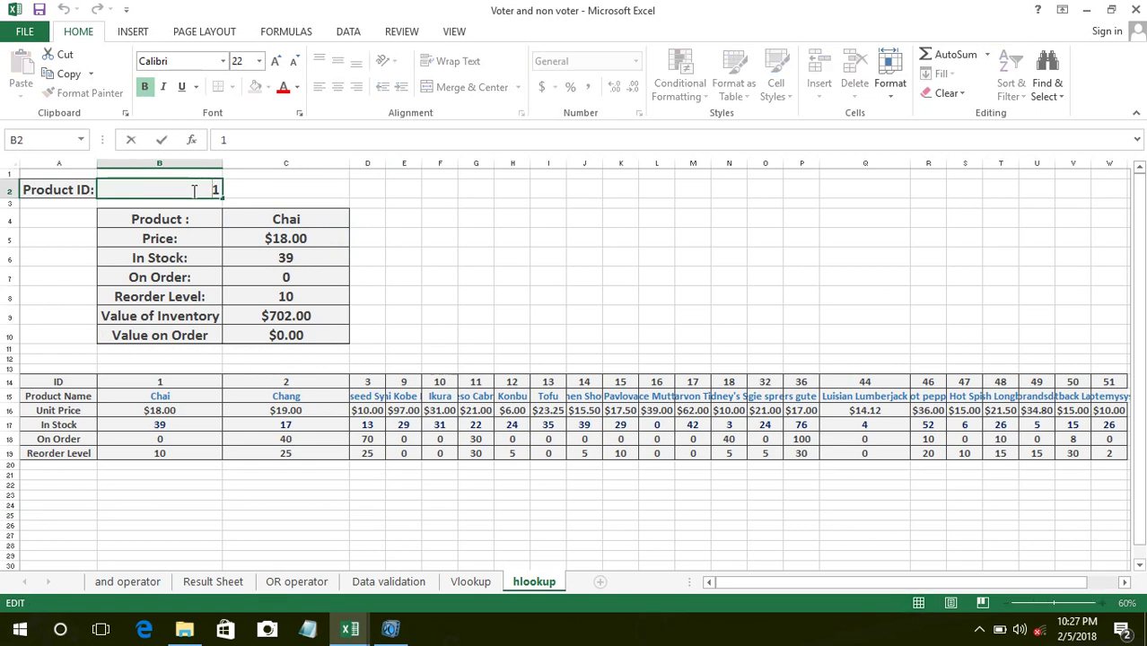
pyautogui.click(220, 190)
pyautogui.press('BackSpace')
pyautogui.write('48')
pyautogui.press('Return')
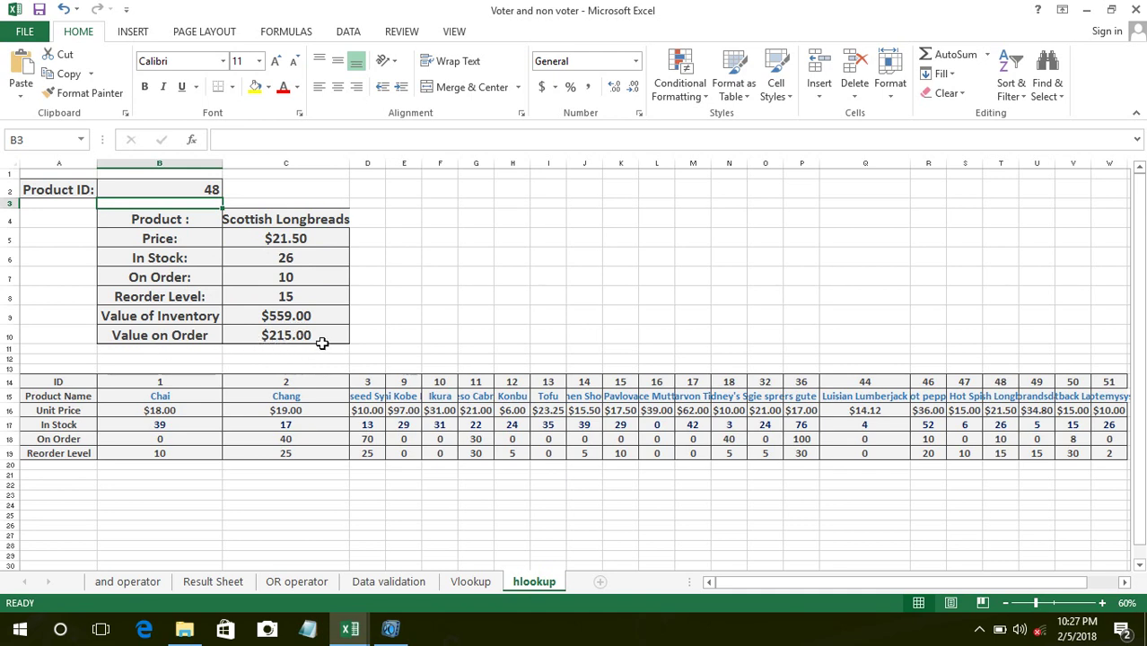
pyautogui.click(205, 187)
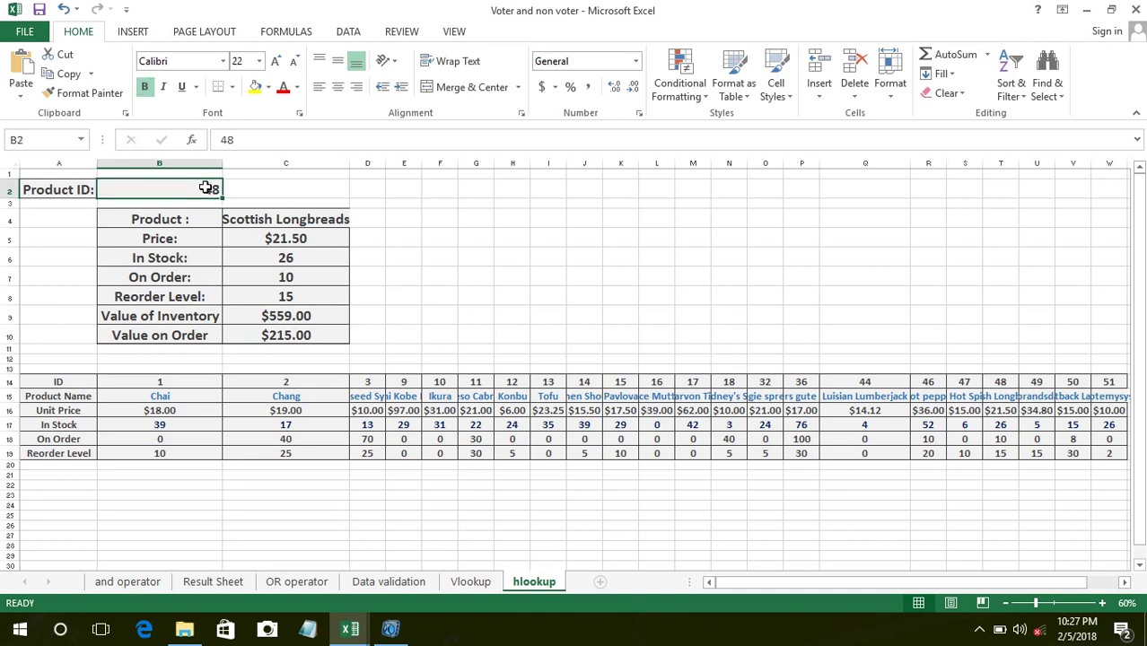